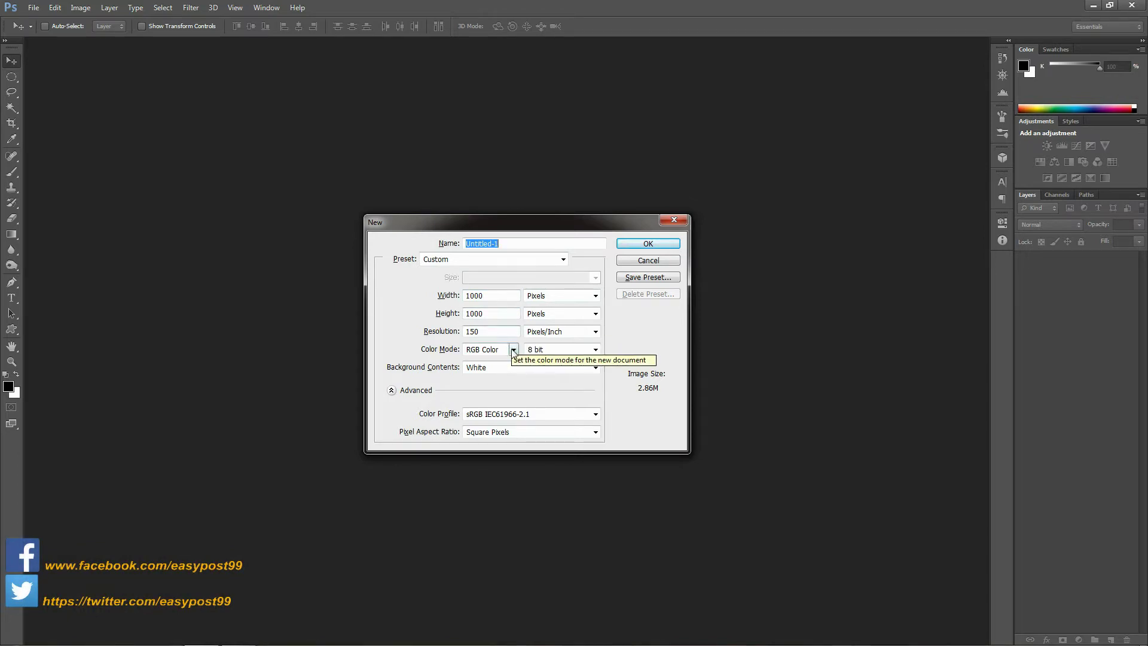
Step: Create a white 1000 × 1000 pixel RGB document at 150 pixels/inch and apply a vertical reflected gradient from black at its bottom edge to white
left_click(657, 244)
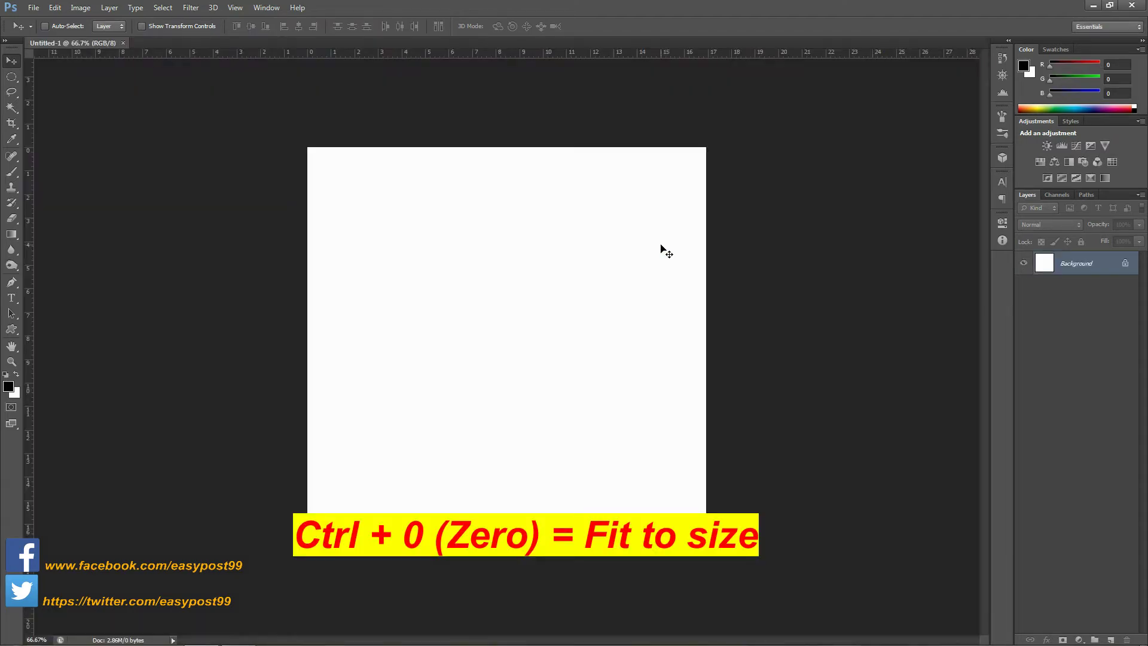
key("ctrl+0")
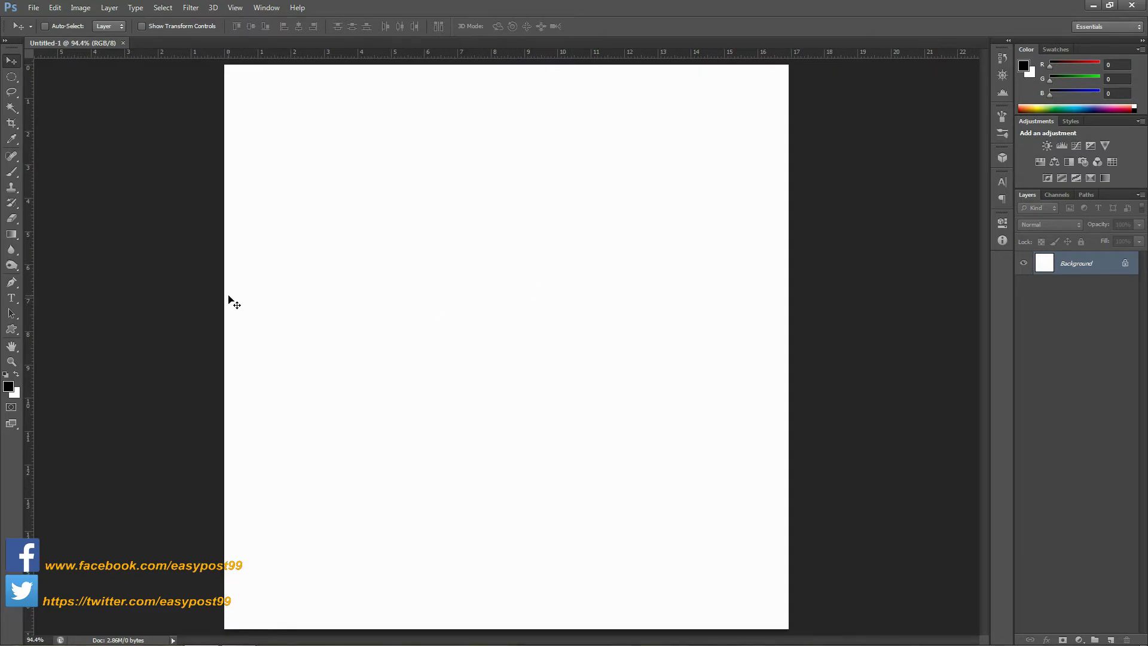
left_click(13, 236)
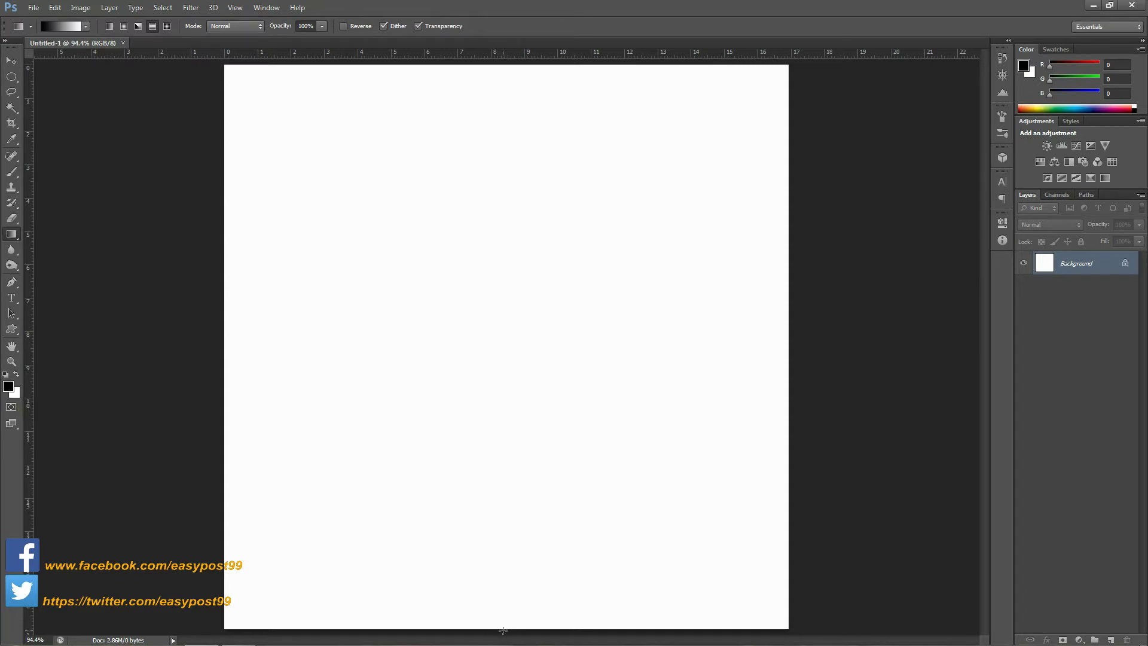
left_click_drag(502, 629, 498, 64)
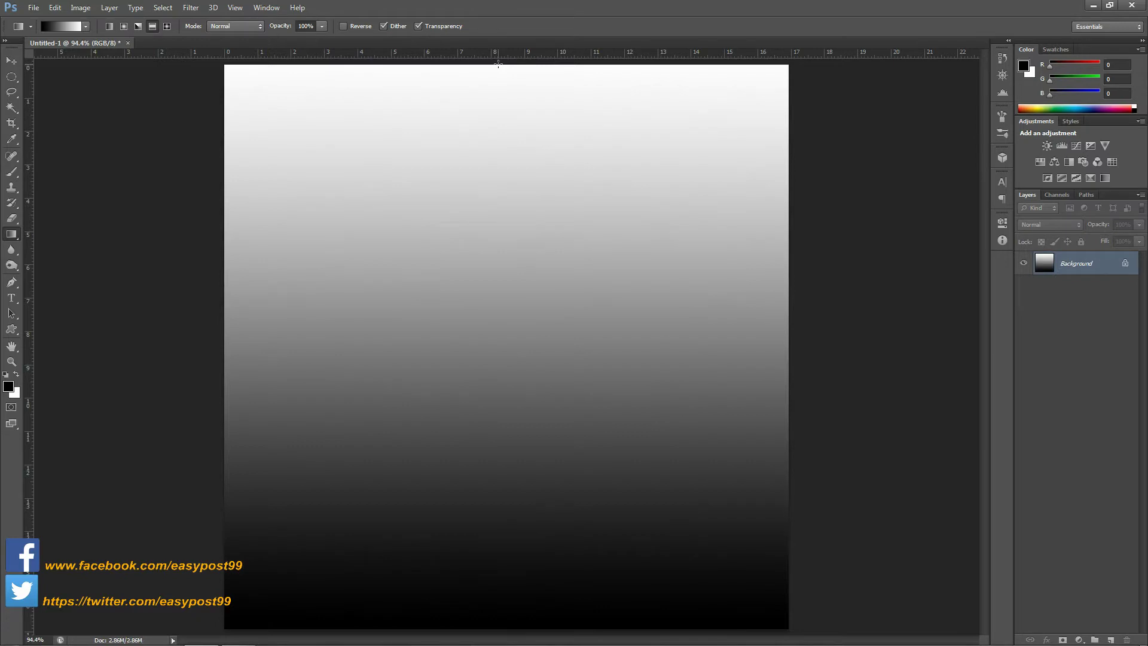
Step: Place one horizontal and one vertical guide crossing at the centre of the canvas
left_click(235, 7)
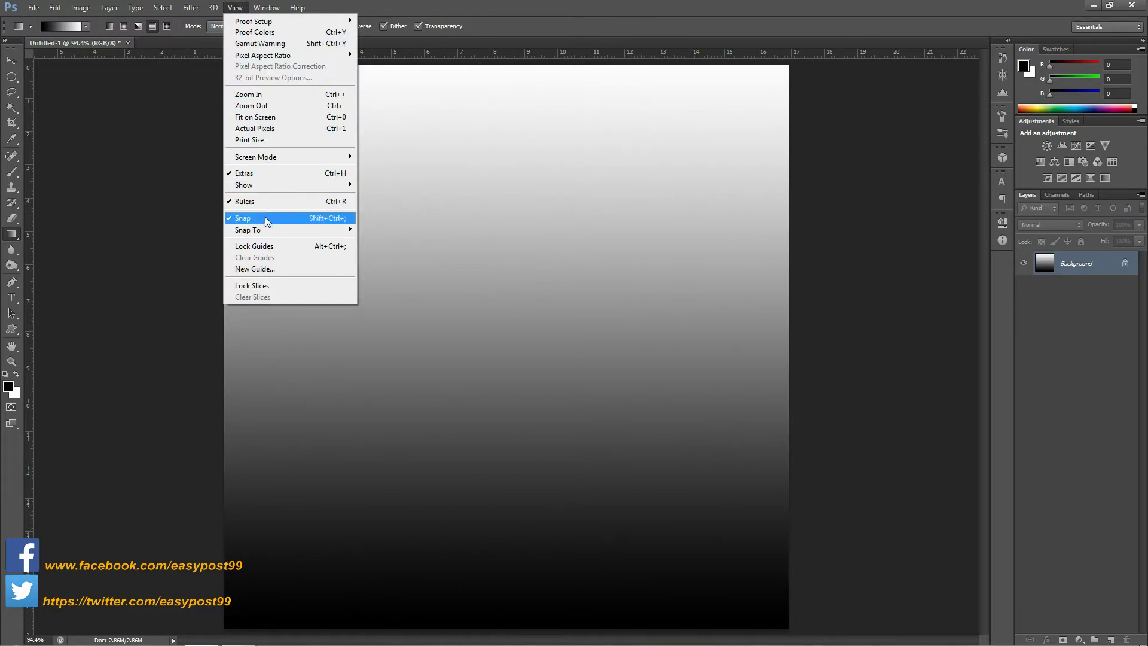
left_click(128, 235)
key("m")
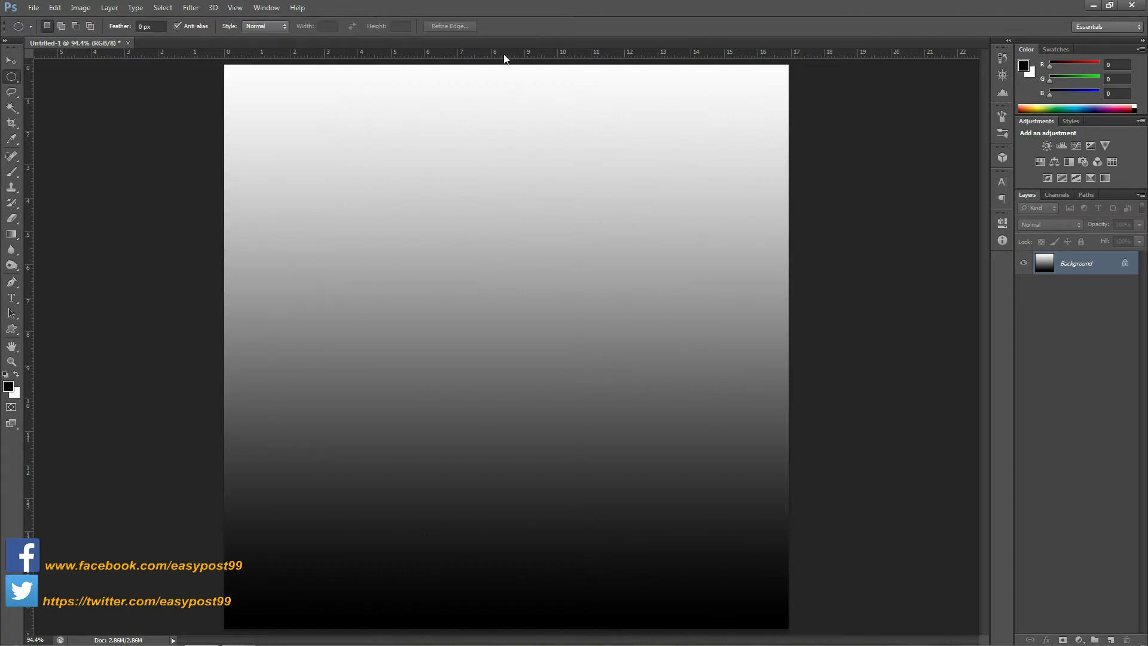
left_click_drag(503, 52, 495, 348)
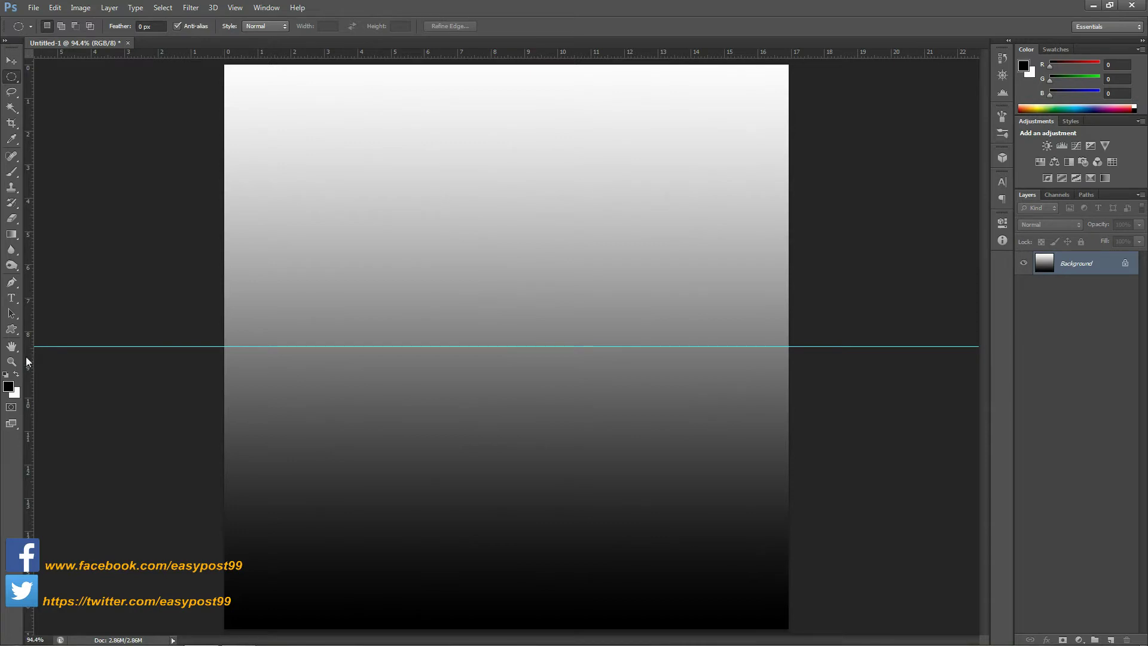
left_click_drag(28, 354, 504, 363)
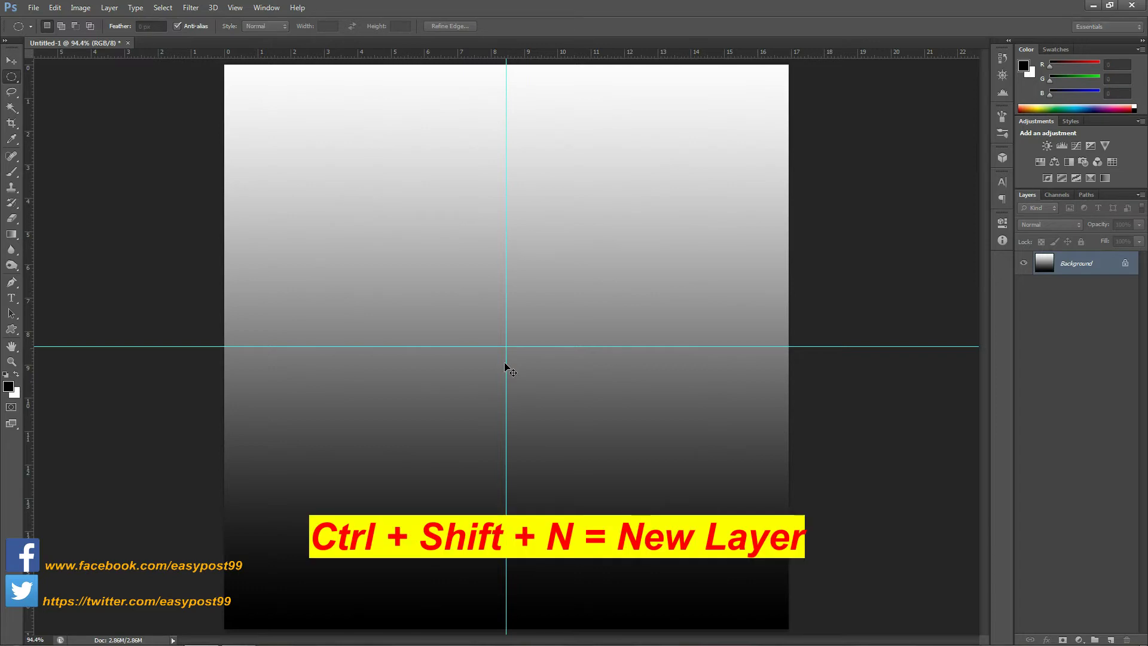
Step: Add a new layer named "Sphere Background" above the gradient background
key("ctrl+shift+n")
type("Sphere")
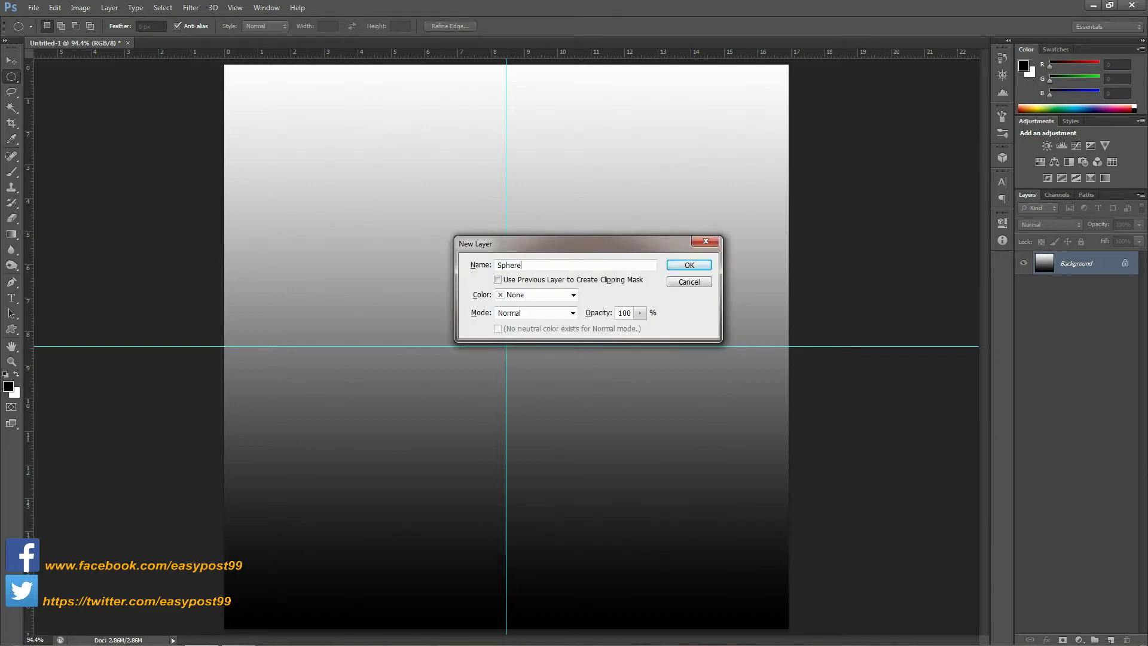
type(" Background")
key("Return")
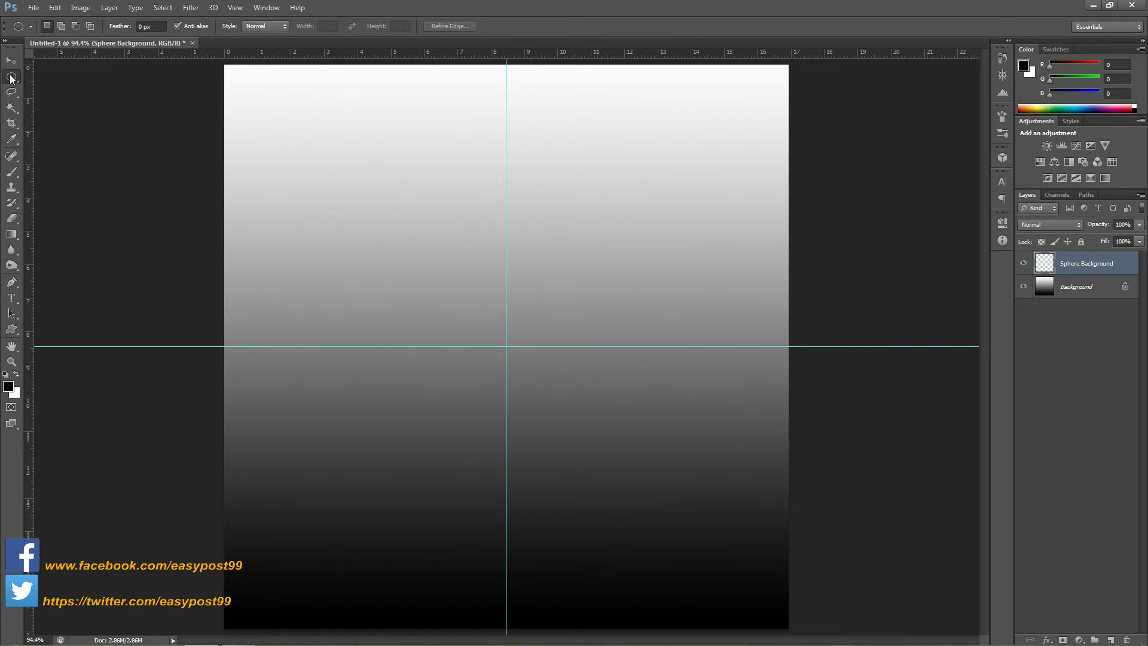
Step: Fill a circular selection about 13 cm wide, centred on the guide crossing, with black at 100% opacity, then deselect and hide the guides
left_click_drag(11, 78, 45, 88)
left_click_drag(505, 347, 727, 568)
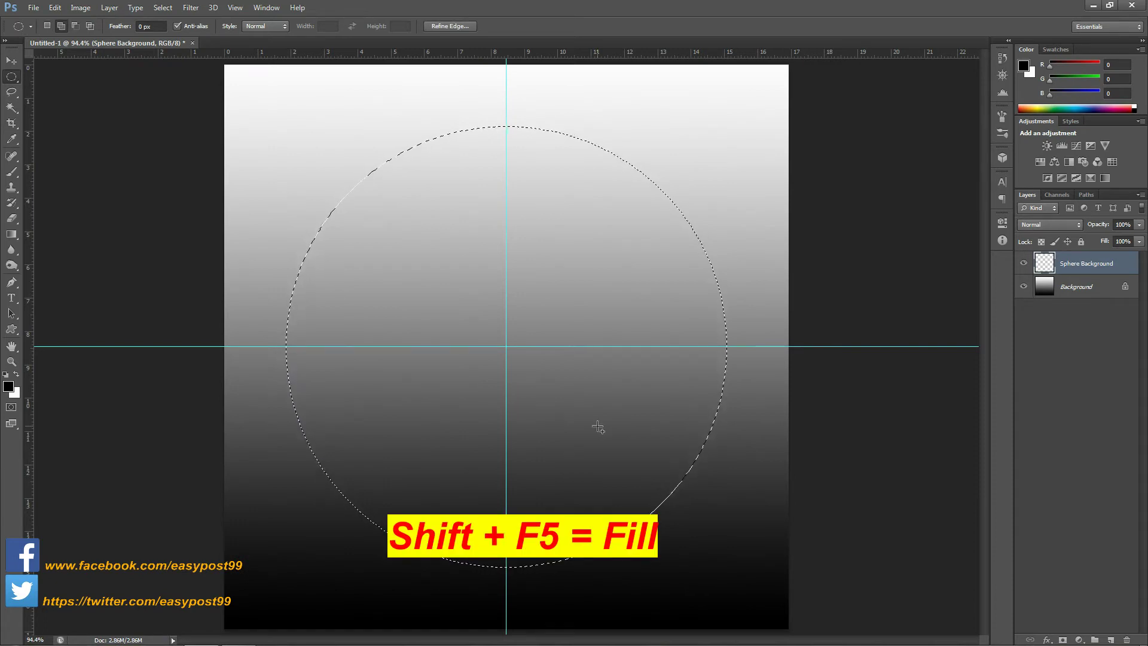
key("shift+F5")
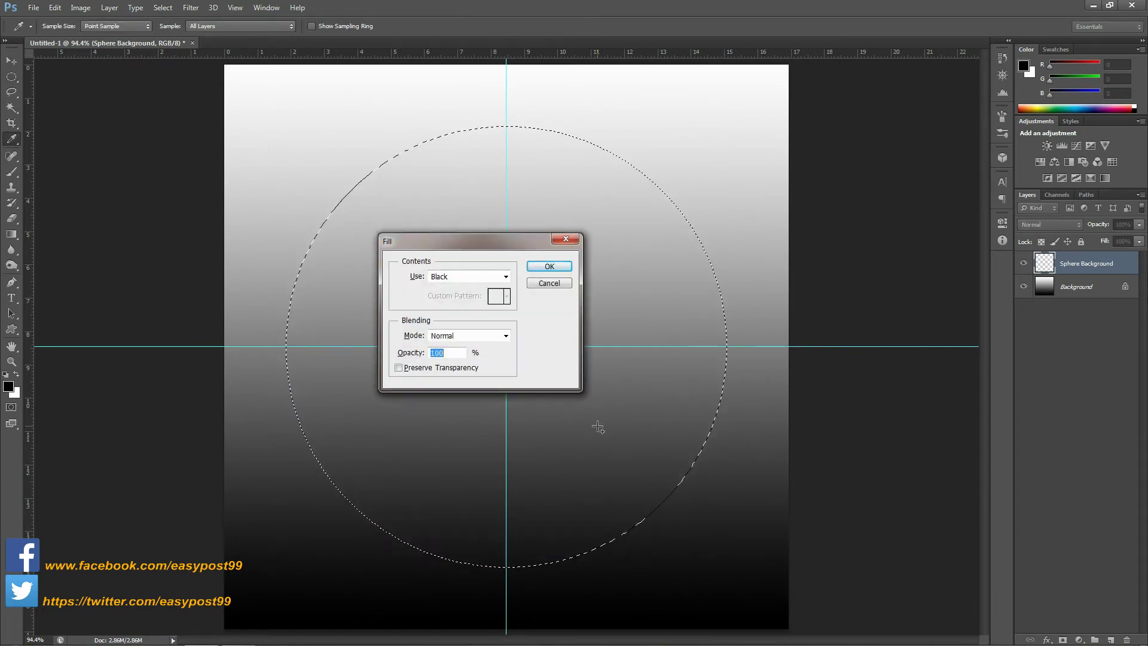
left_click(549, 267)
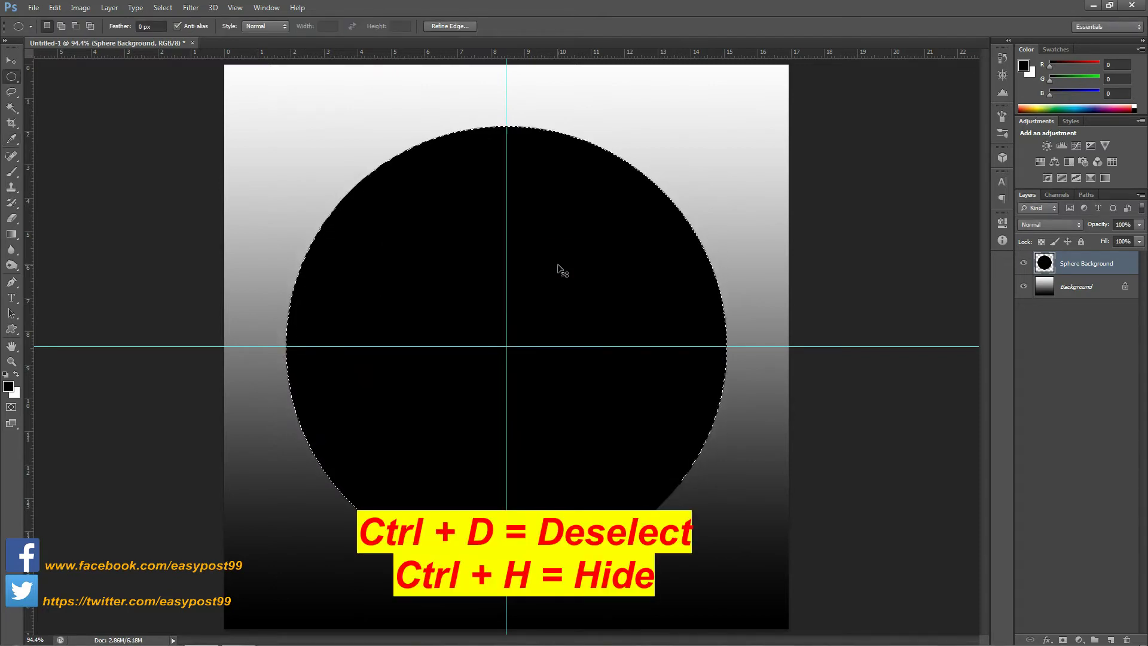
key("ctrl+d")
key("ctrl+h")
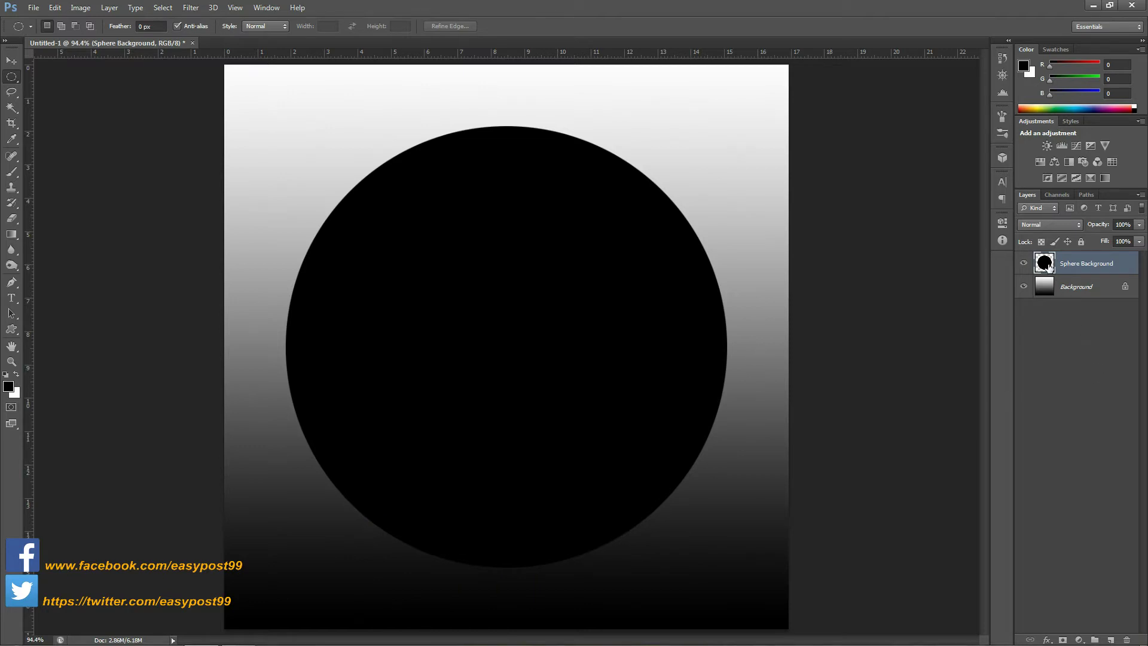
Step: Add a Color Overlay in bright blue #006cff to the Sphere Background layer
double_click(1048, 266)
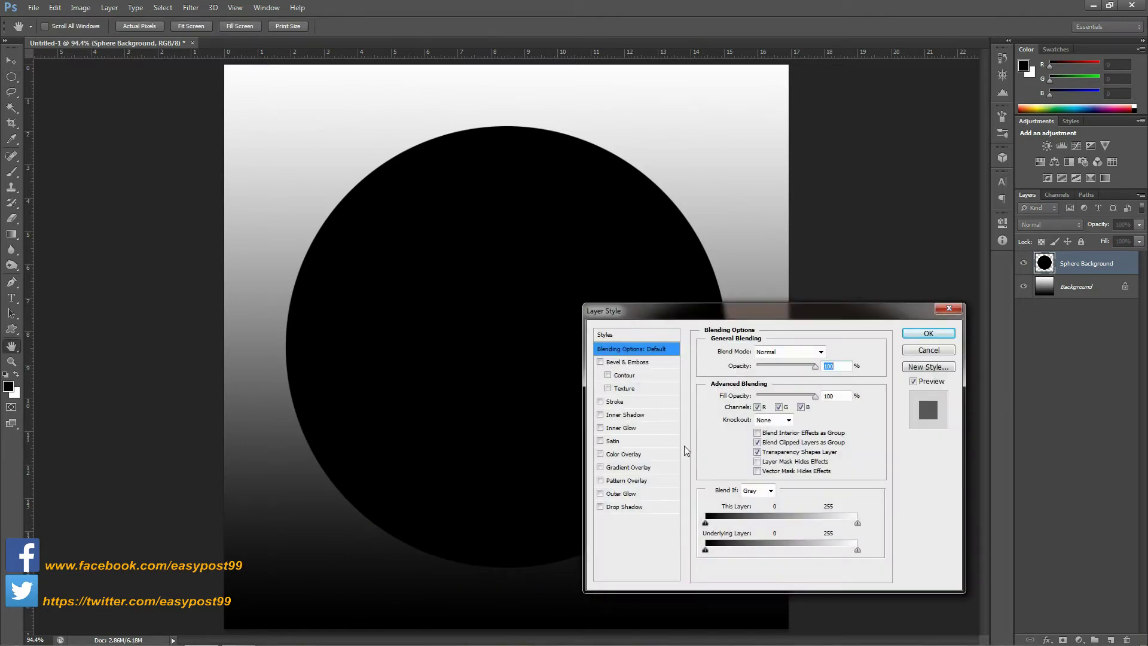
left_click(625, 454)
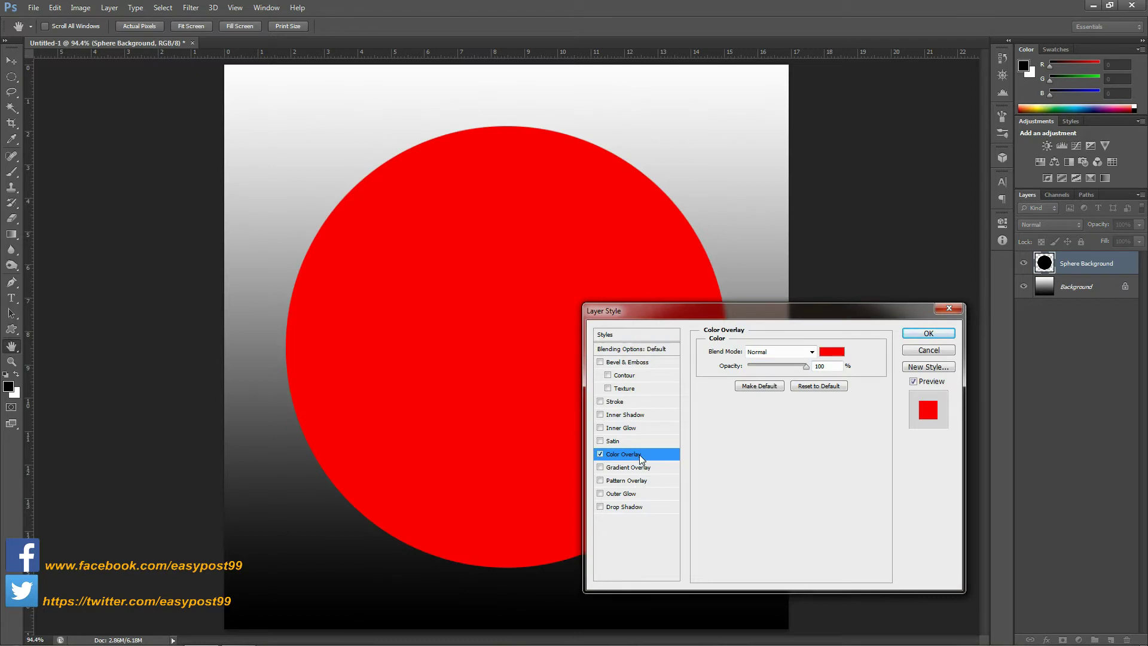
left_click(834, 352)
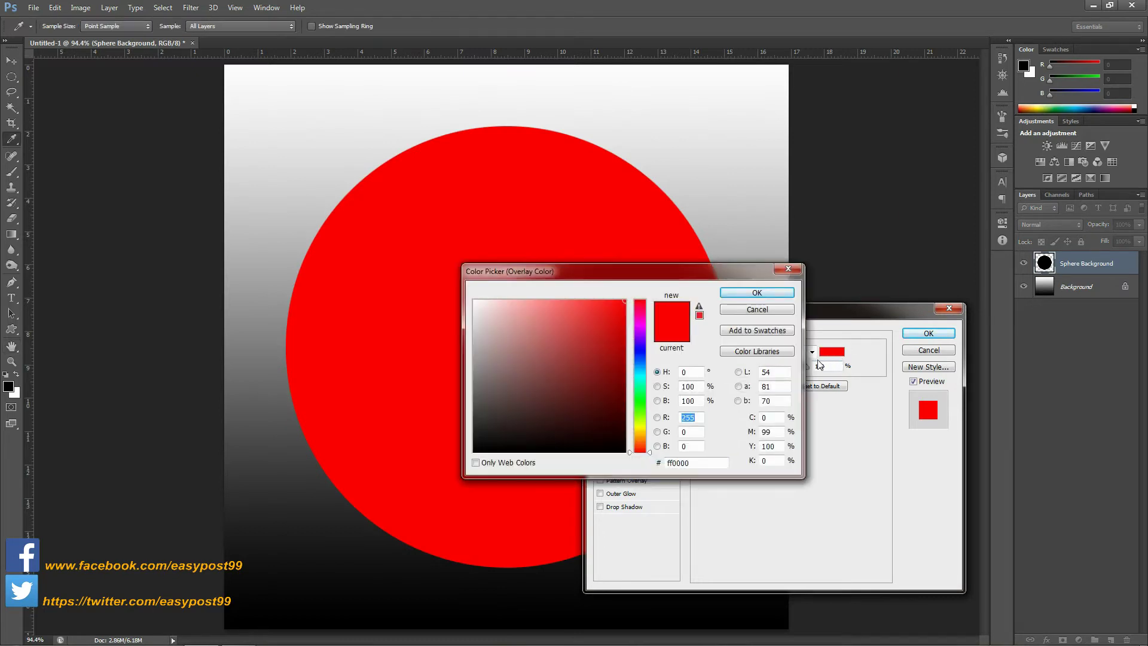
left_click(640, 356)
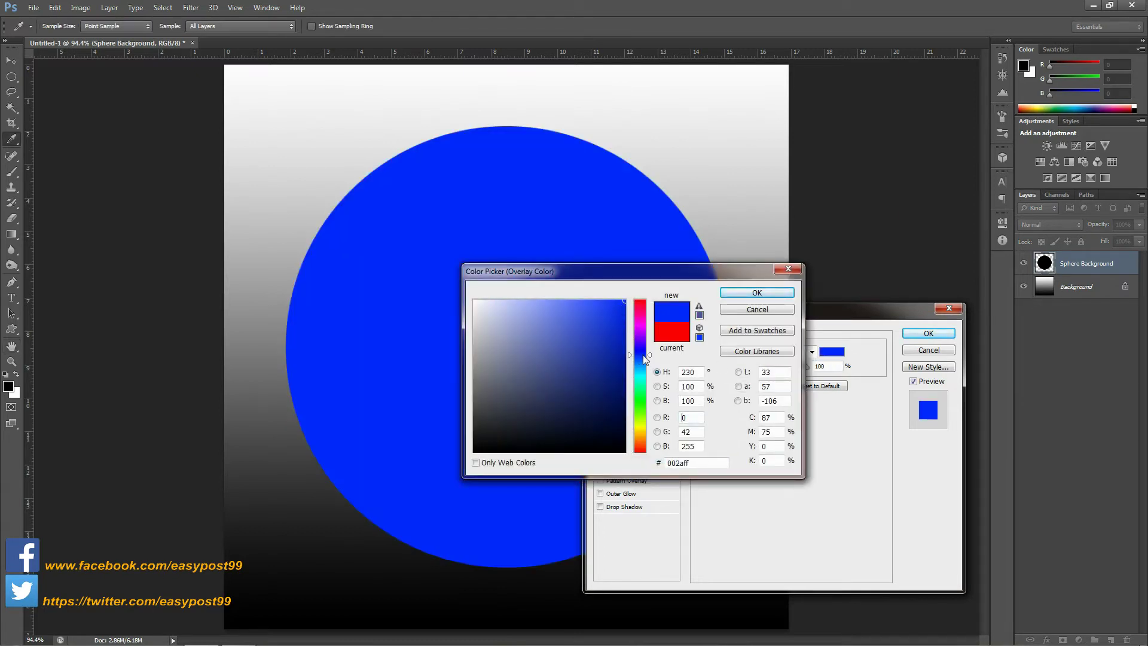
left_click_drag(645, 359, 649, 364)
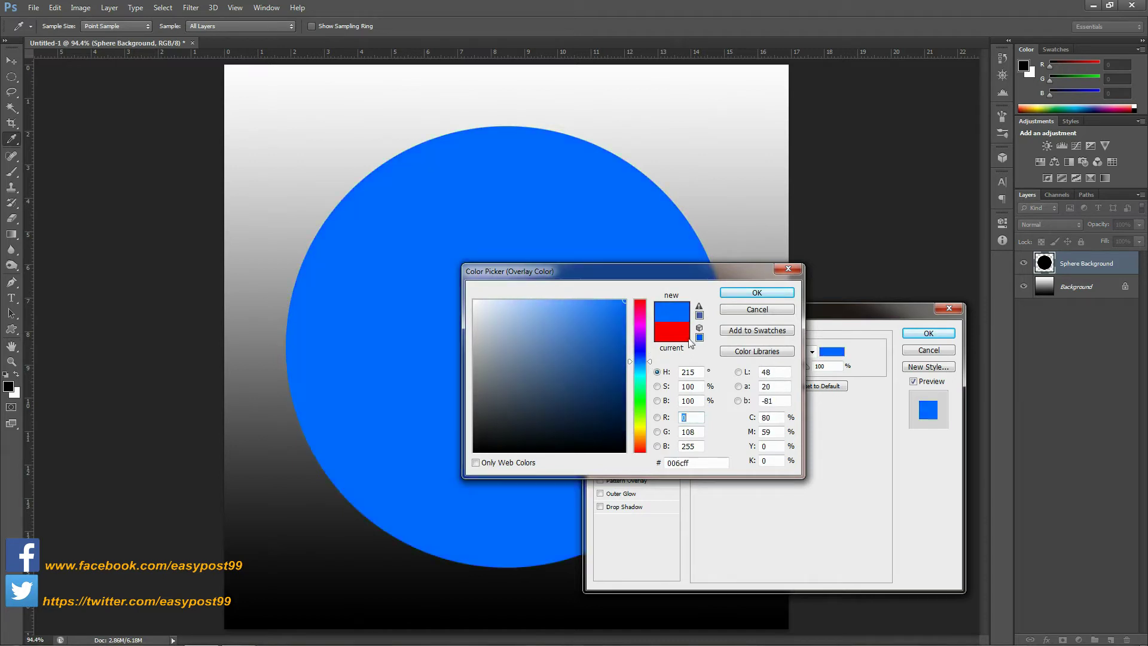
left_click(755, 293)
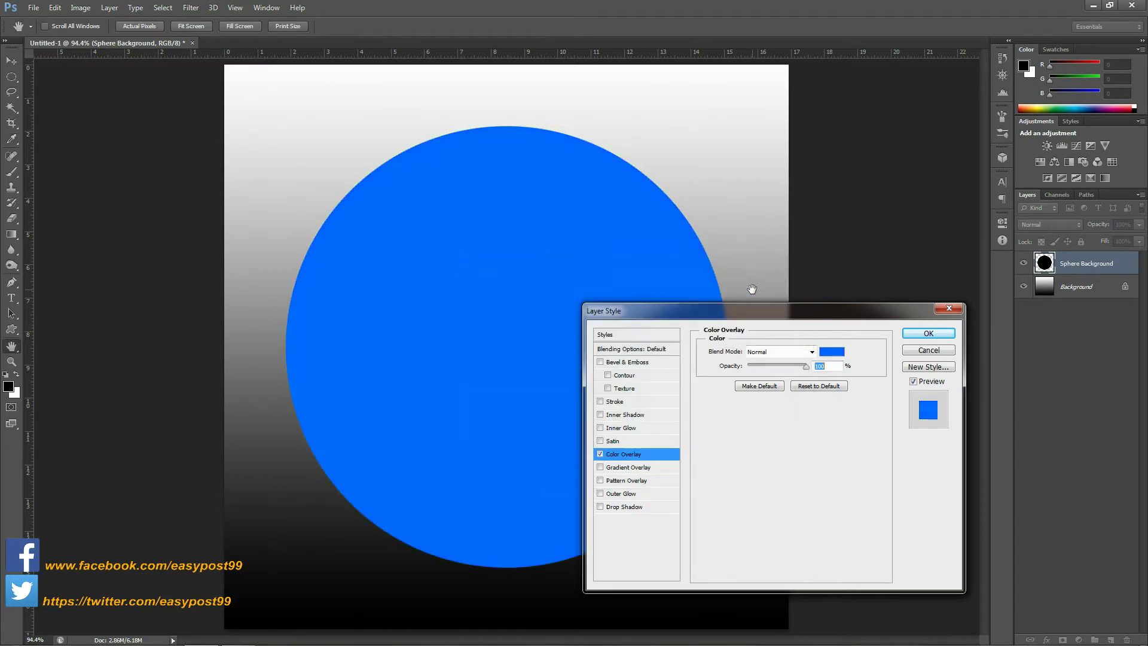
Step: Enable an Inner Glow on the Sphere Background layer with the dark blue colour #000e90
left_click(633, 427)
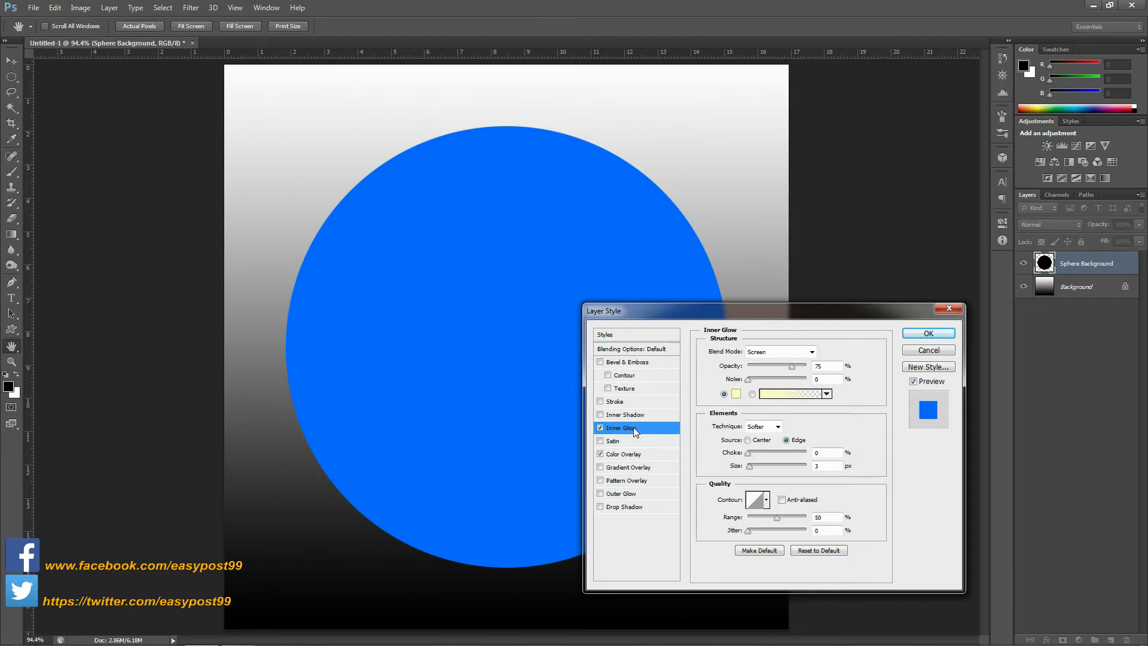
left_click(734, 394)
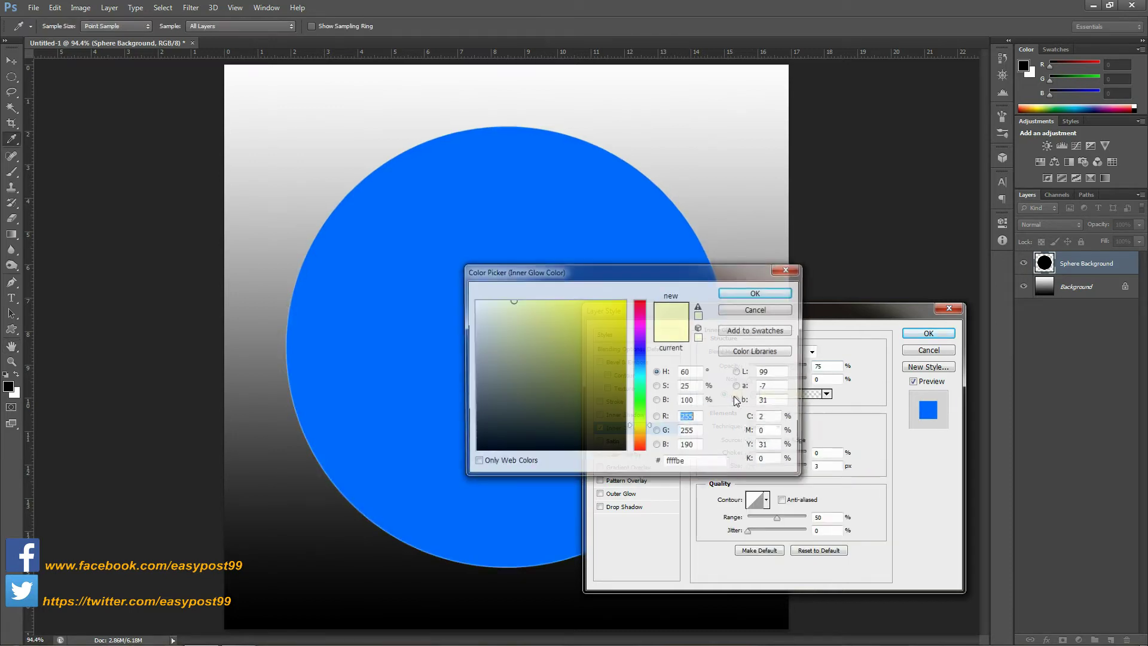
left_click(639, 357)
left_click_drag(625, 317, 626, 366)
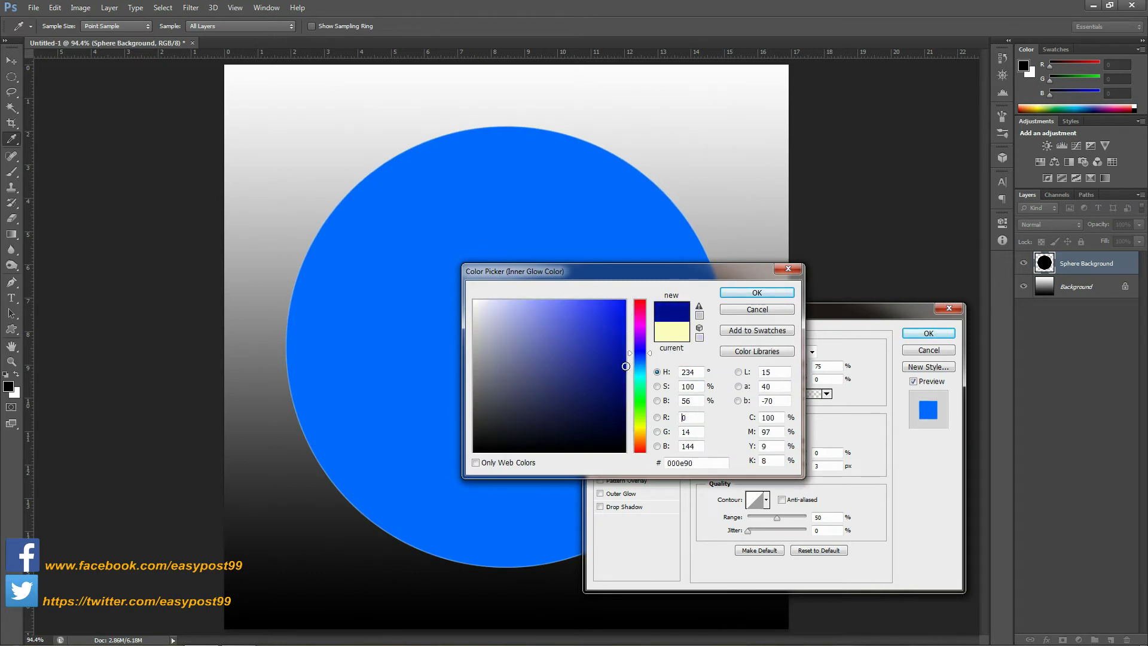
left_click(783, 295)
Step: Set the Inner Glow's blend mode to Normal and its size to 150 px, and apply the layer style
left_click(815, 352)
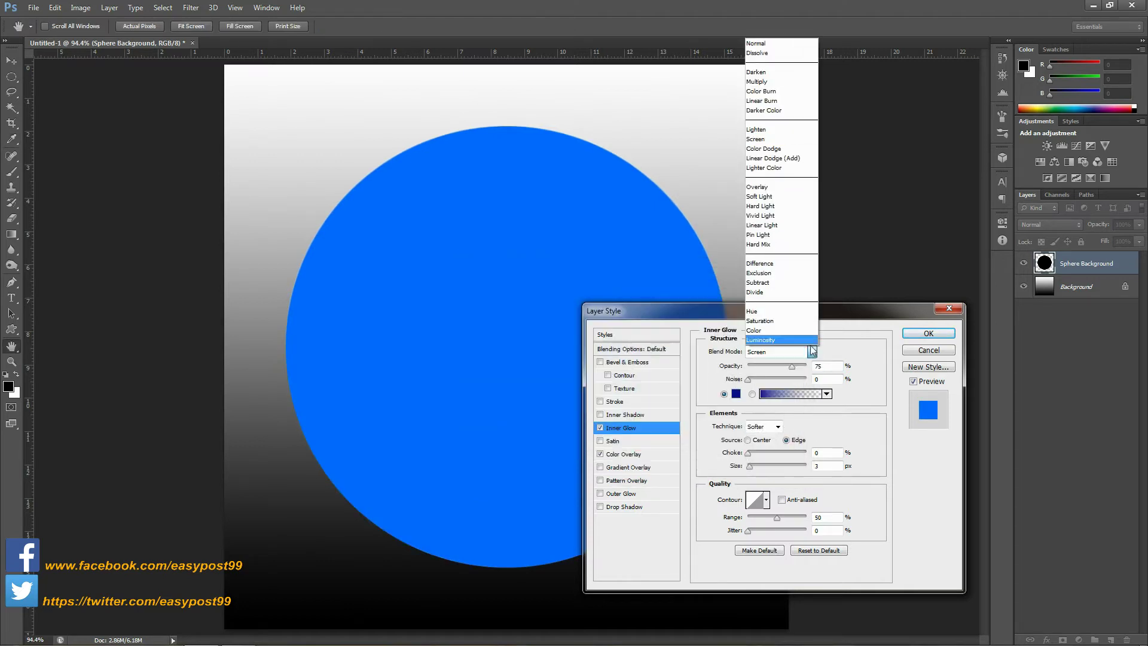
left_click(795, 47)
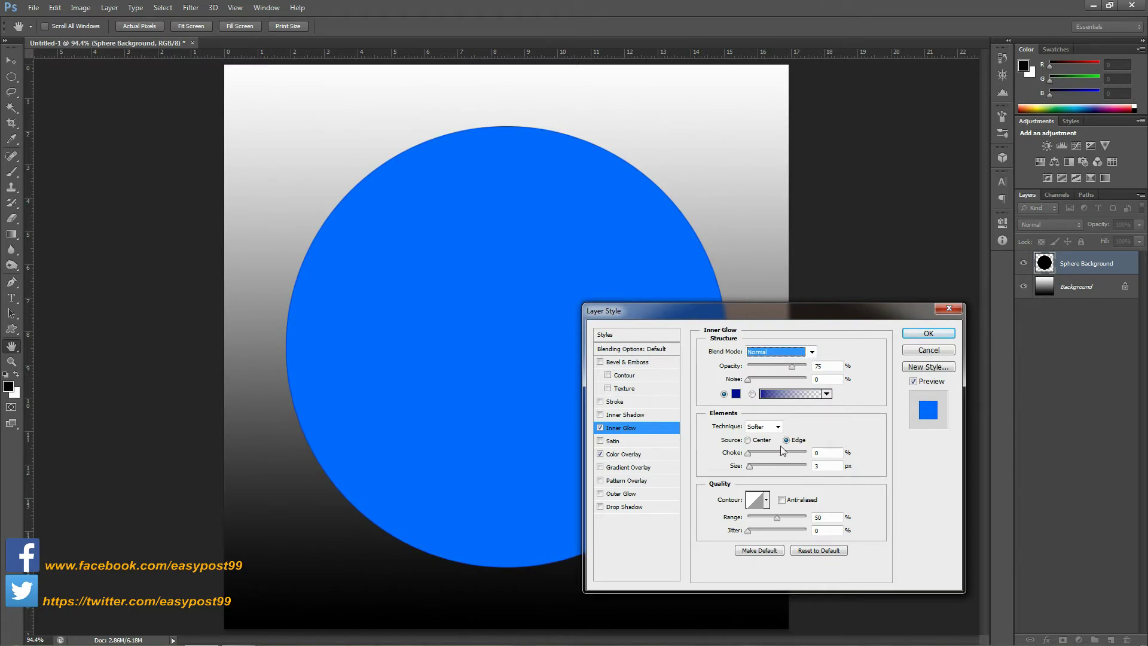
double_click(818, 465)
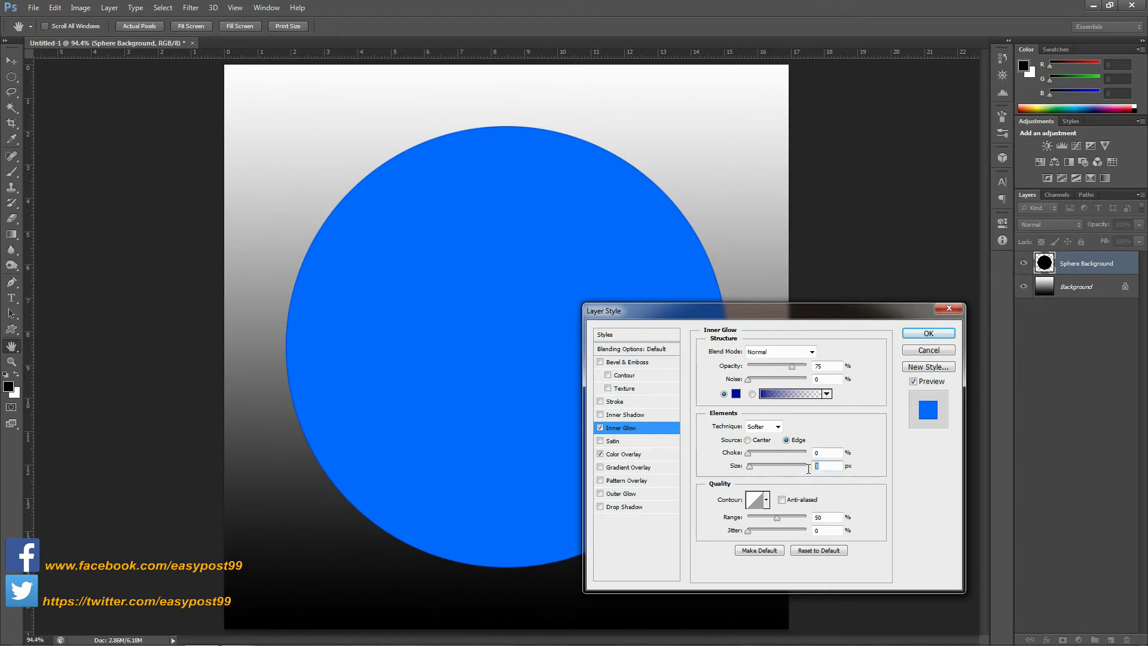
type("150")
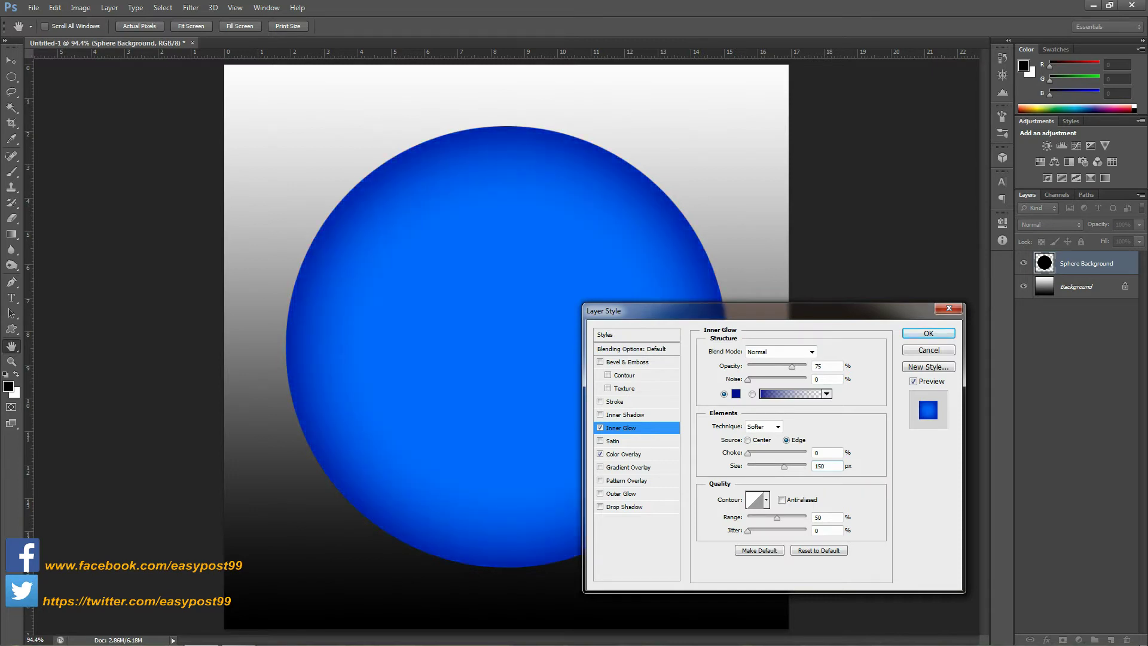
left_click(928, 332)
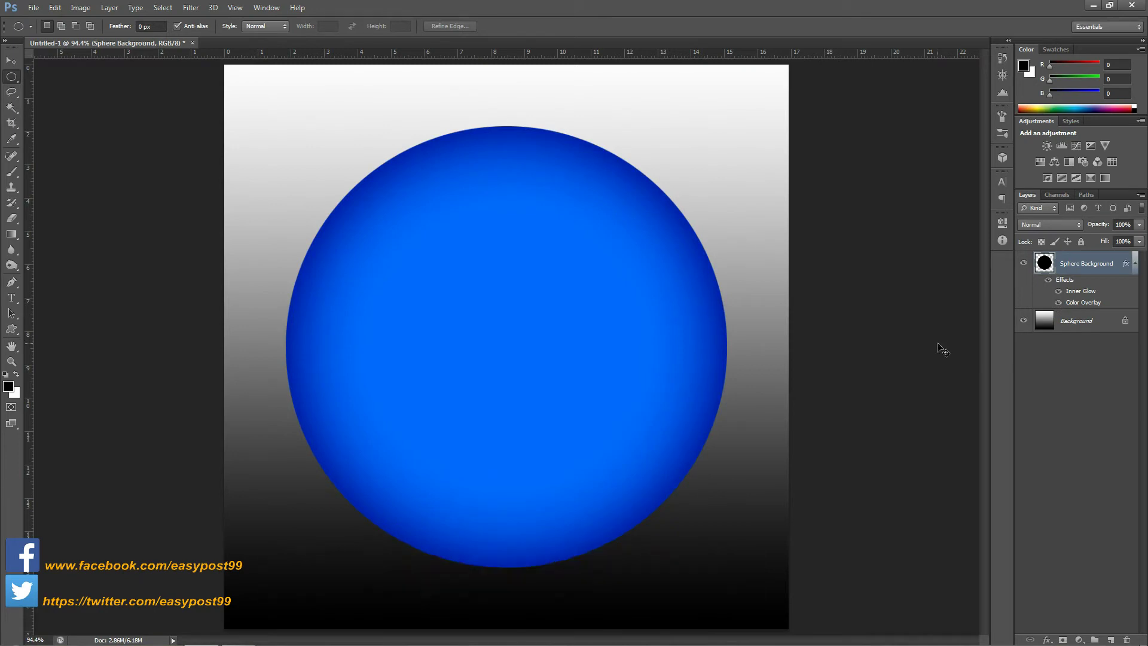
Step: Add a new layer named "Glass Surface" above the sphere and fill it with black at 100% opacity
key("ctrl+shift+n")
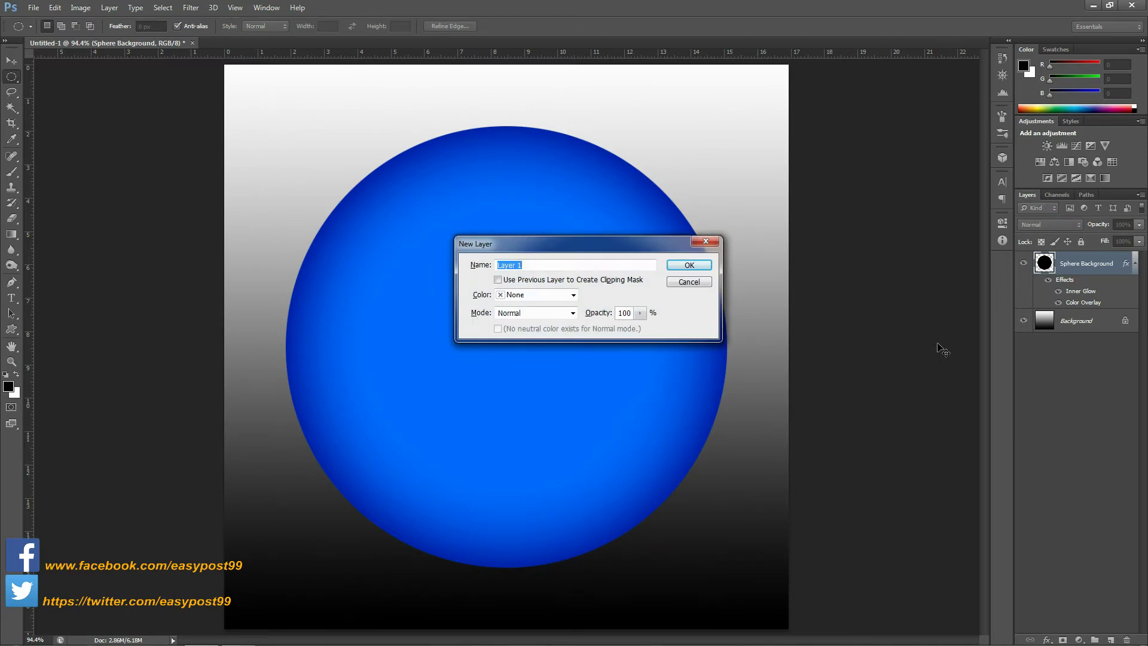
type("Glass Surface")
key("Return")
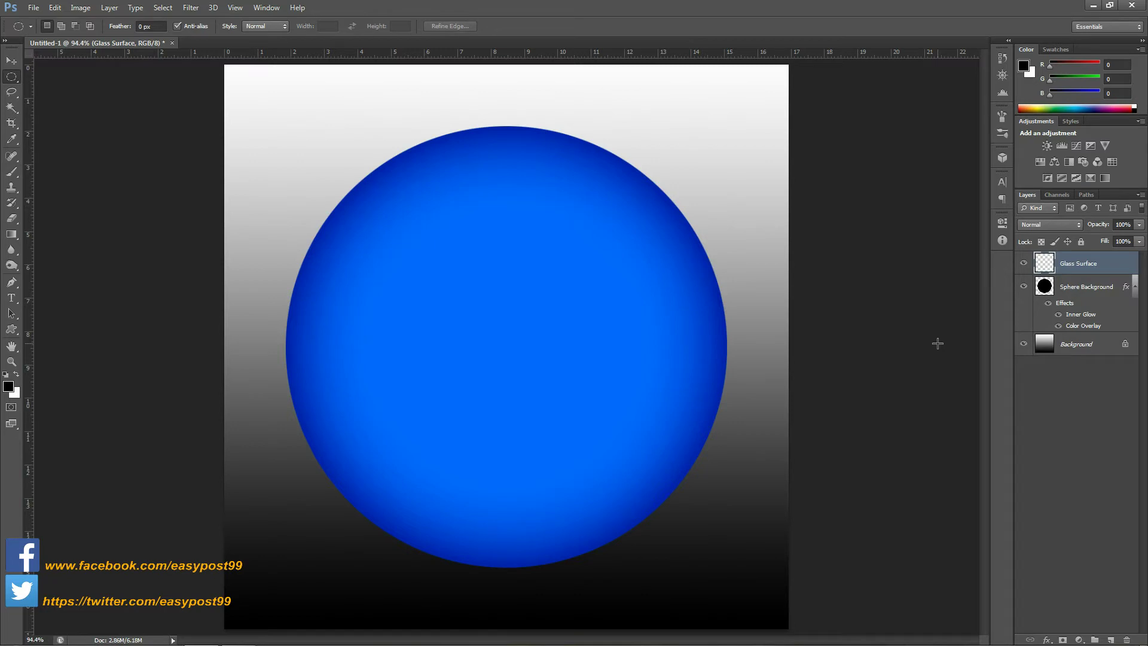
key("shift+F5")
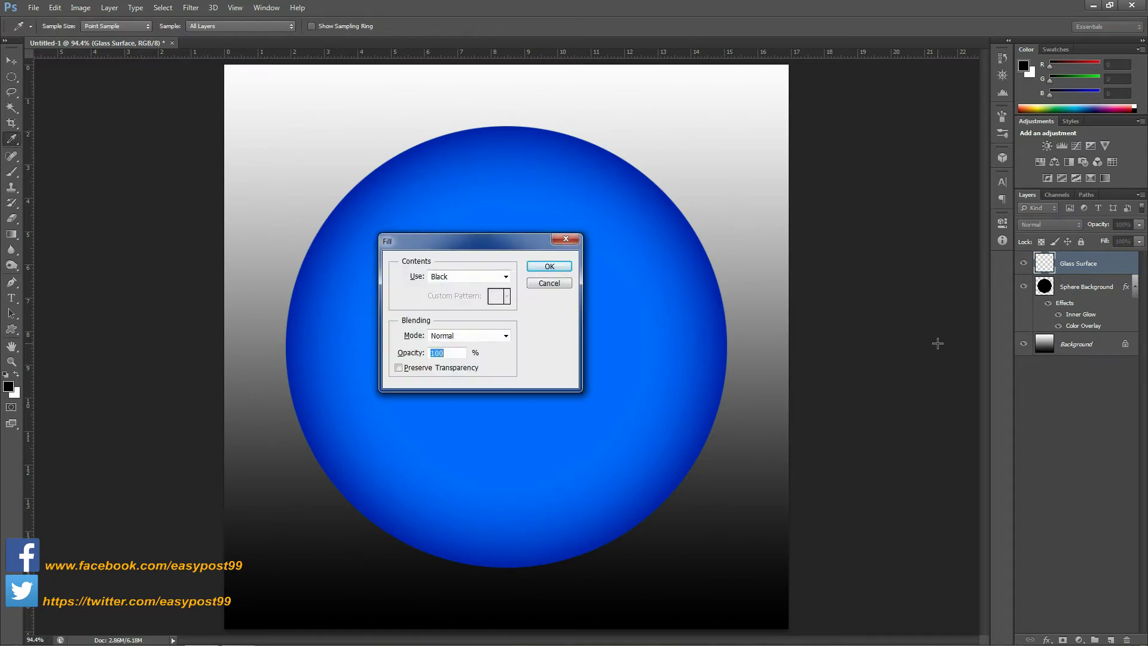
left_click(564, 265)
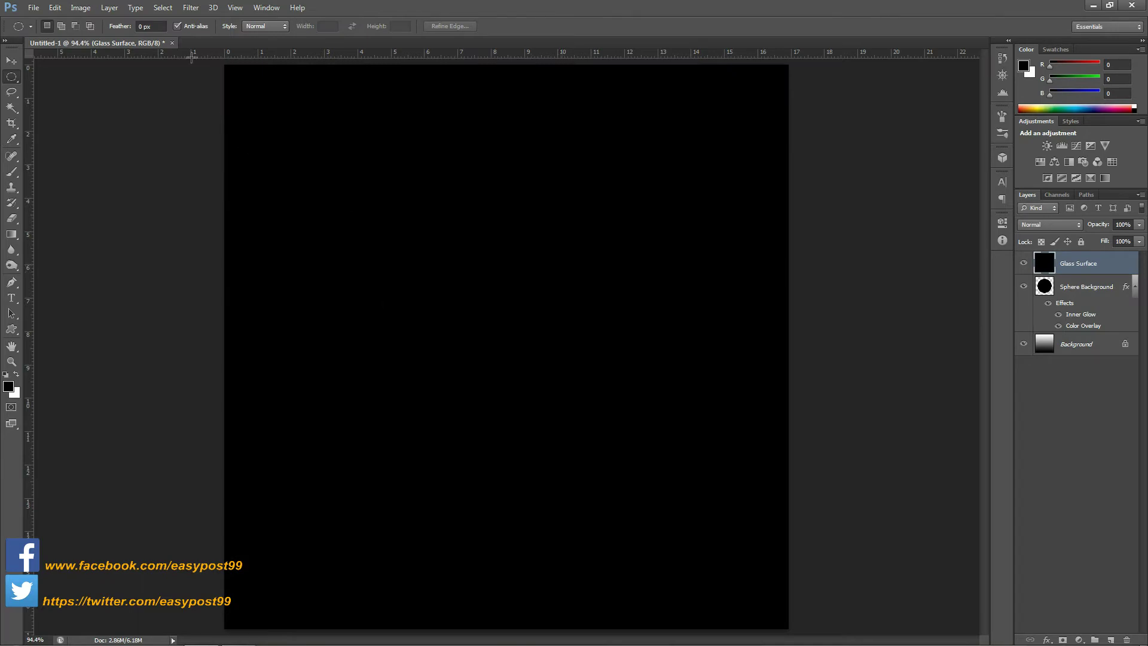
Step: Render a Lens Flare on the Glass Surface layer with 100% brightness and the 50-300mm Zoom lens type
left_click(190, 8)
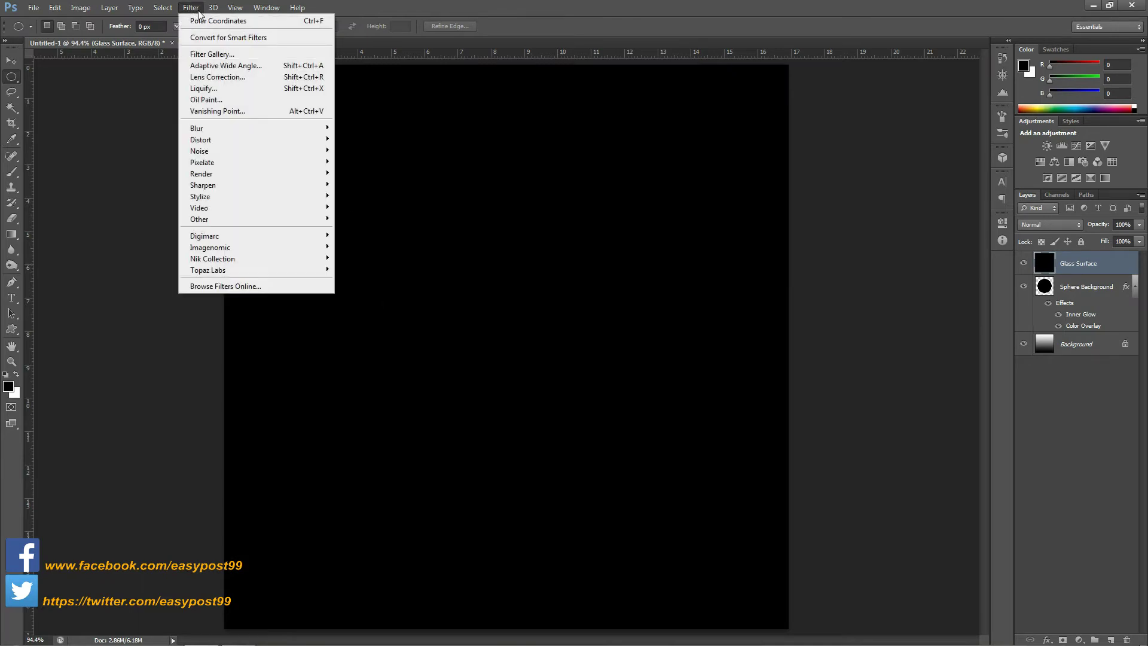
mouse_move(254, 174)
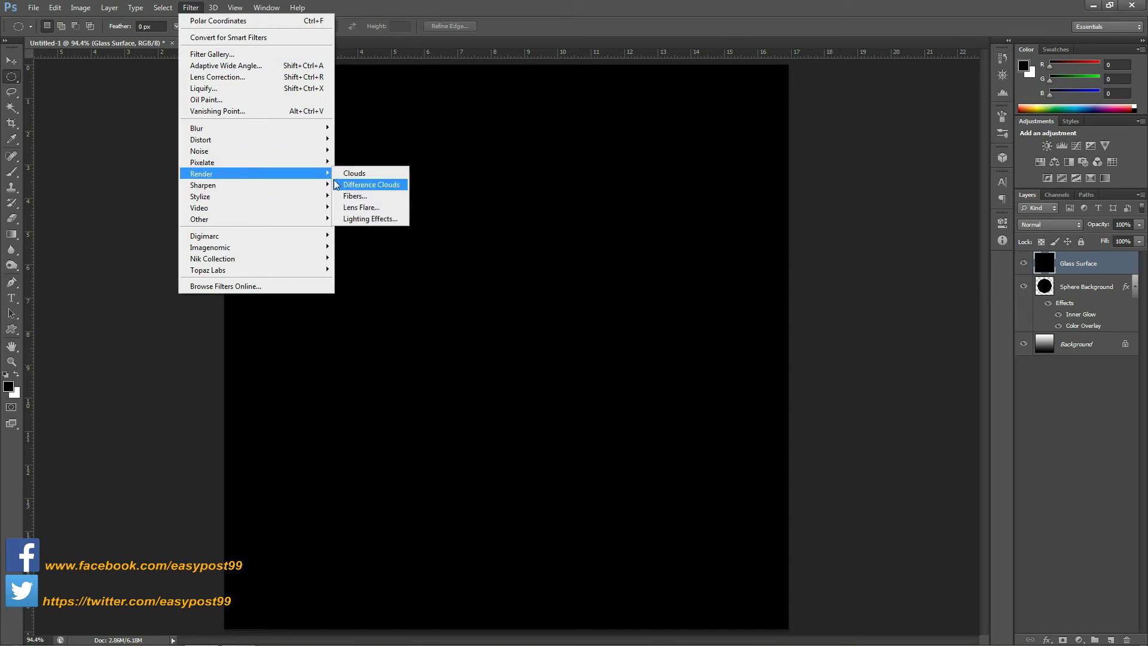
left_click(371, 207)
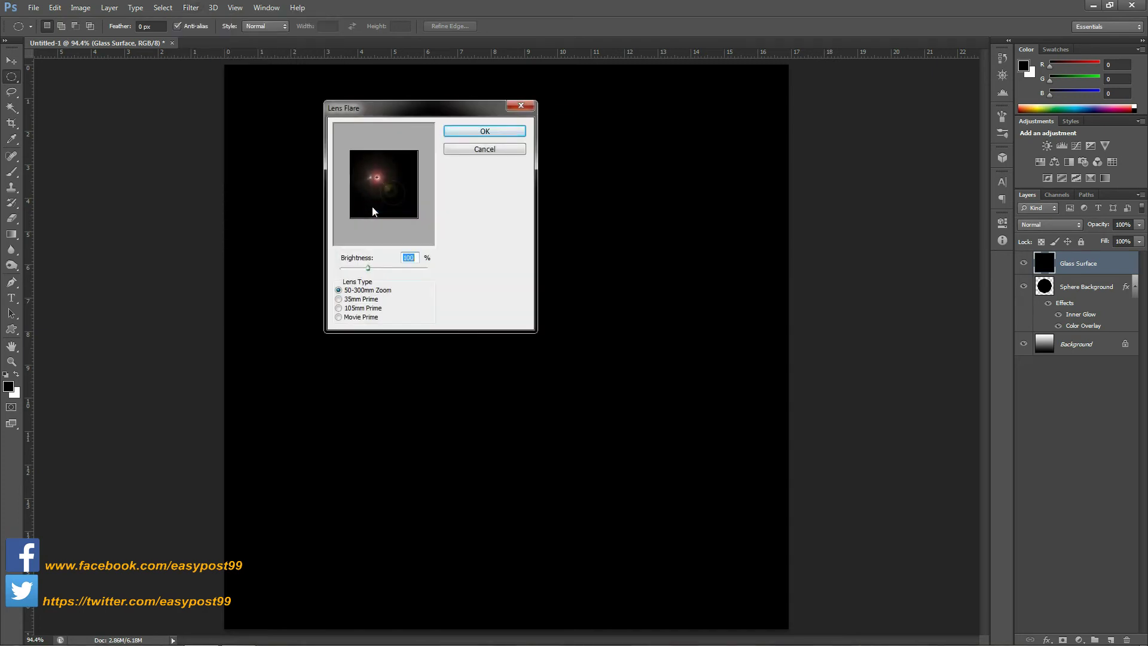
left_click_drag(417, 112, 488, 214)
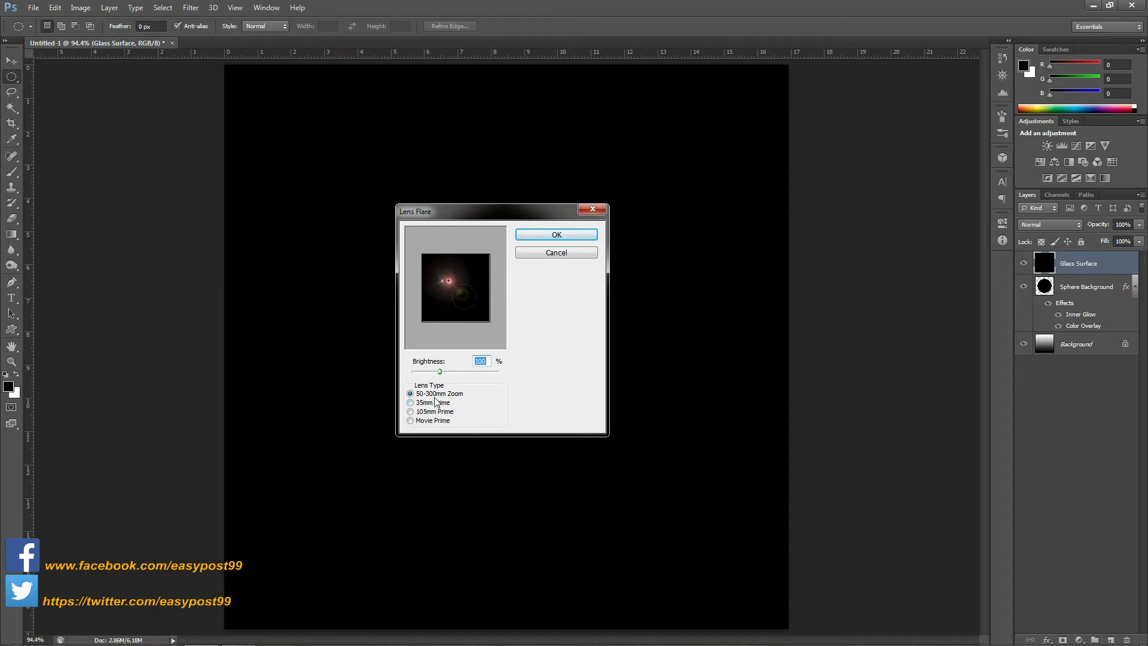
left_click(555, 236)
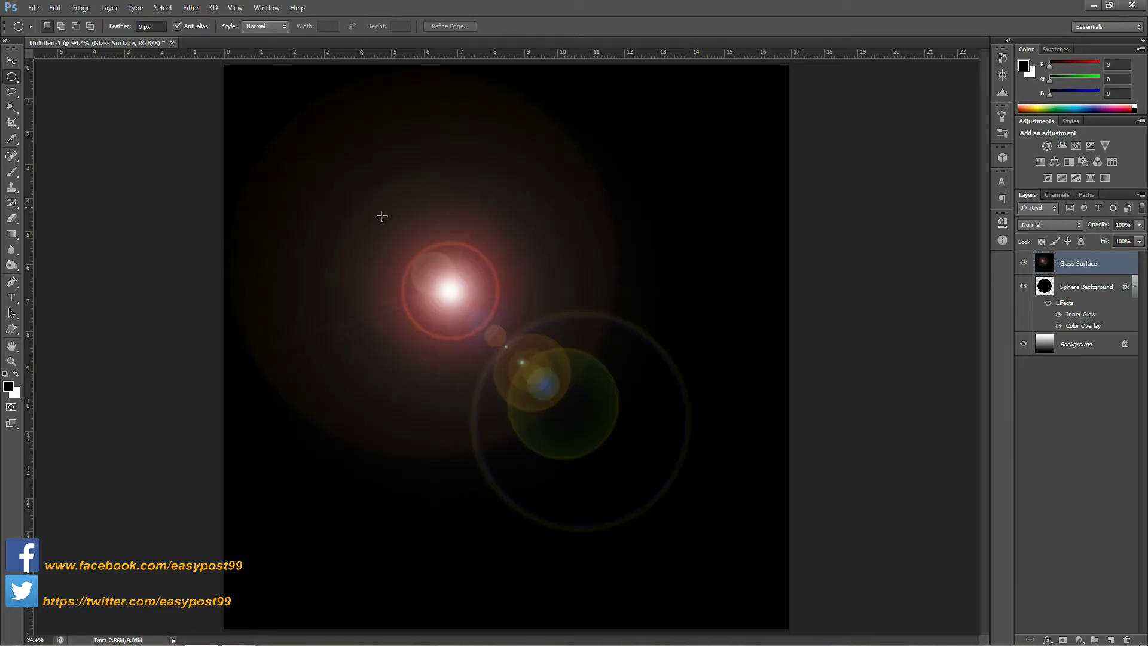
Step: Distort the Glass Surface layer with the Polar Coordinates filter set to Polar to Rectangular
left_click(191, 9)
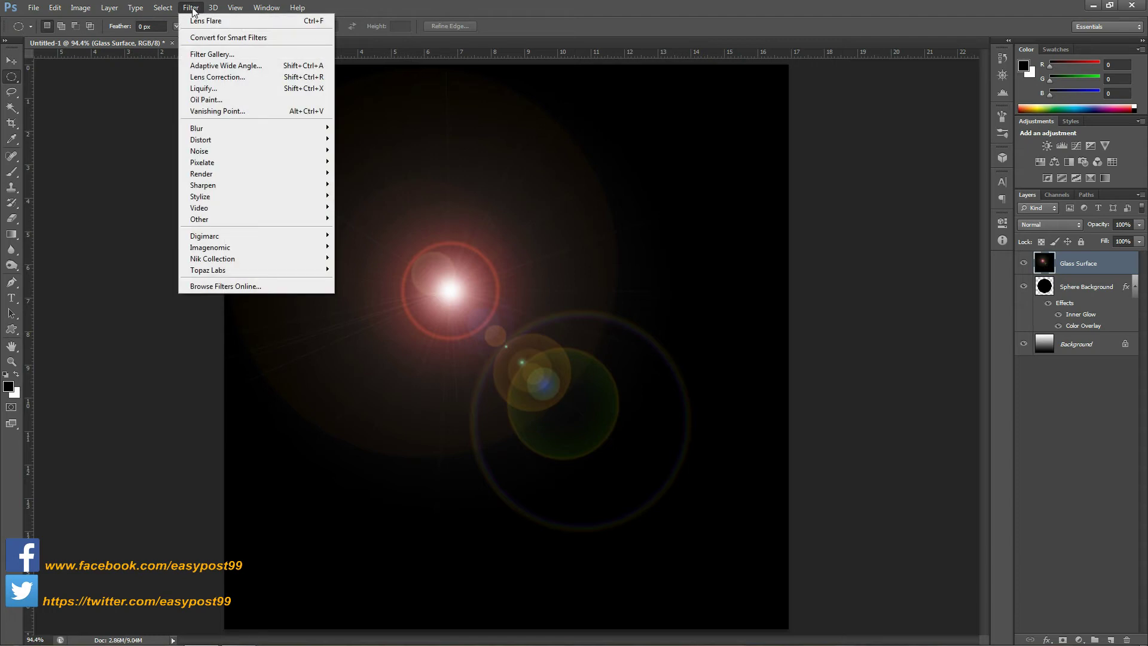
mouse_move(233, 141)
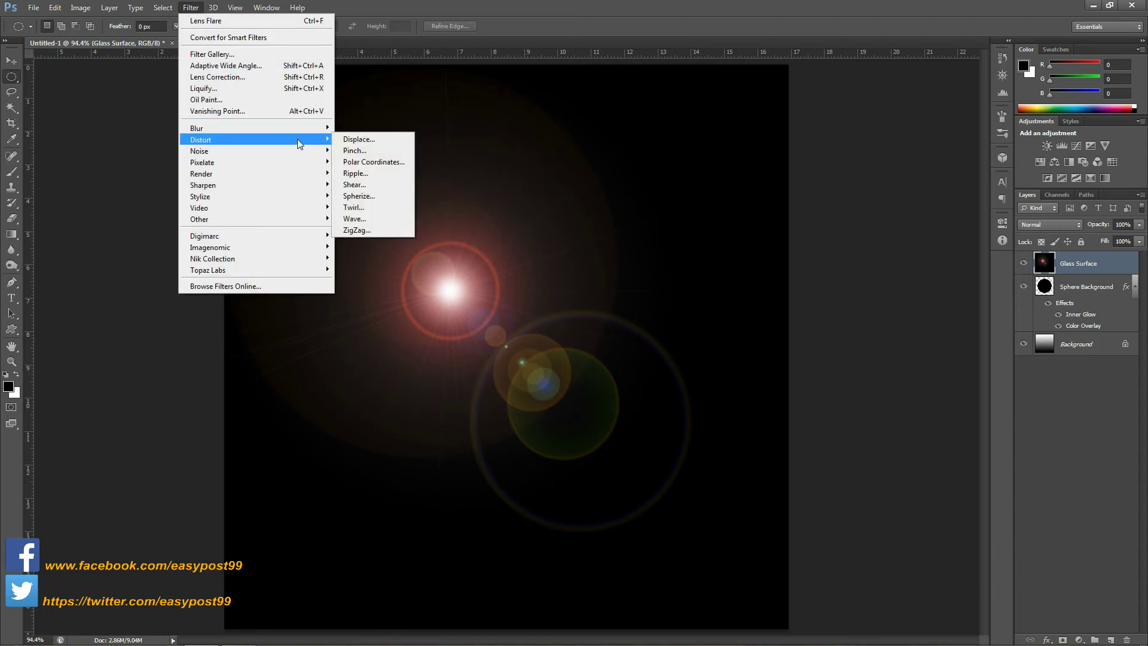
left_click(357, 161)
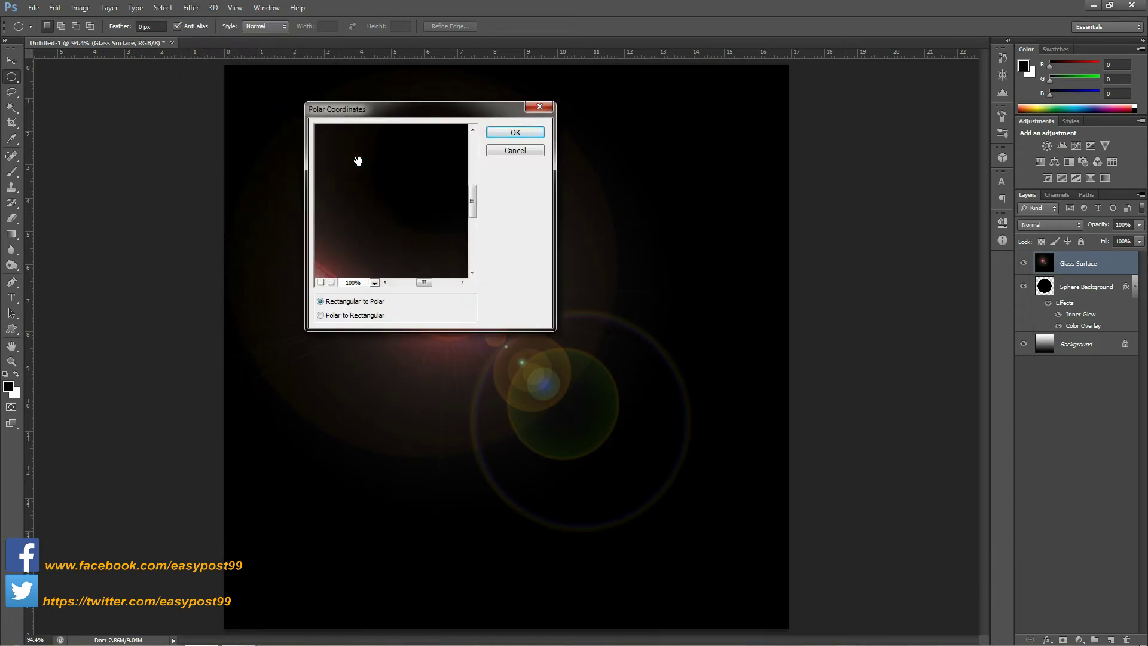
left_click(321, 316)
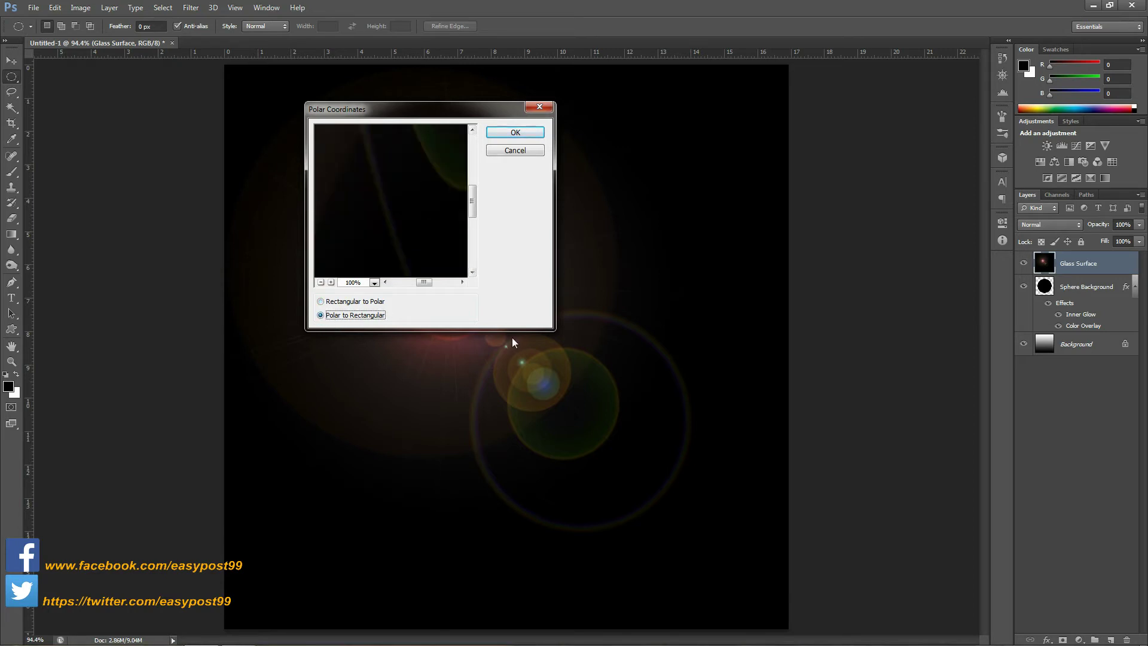
left_click(532, 133)
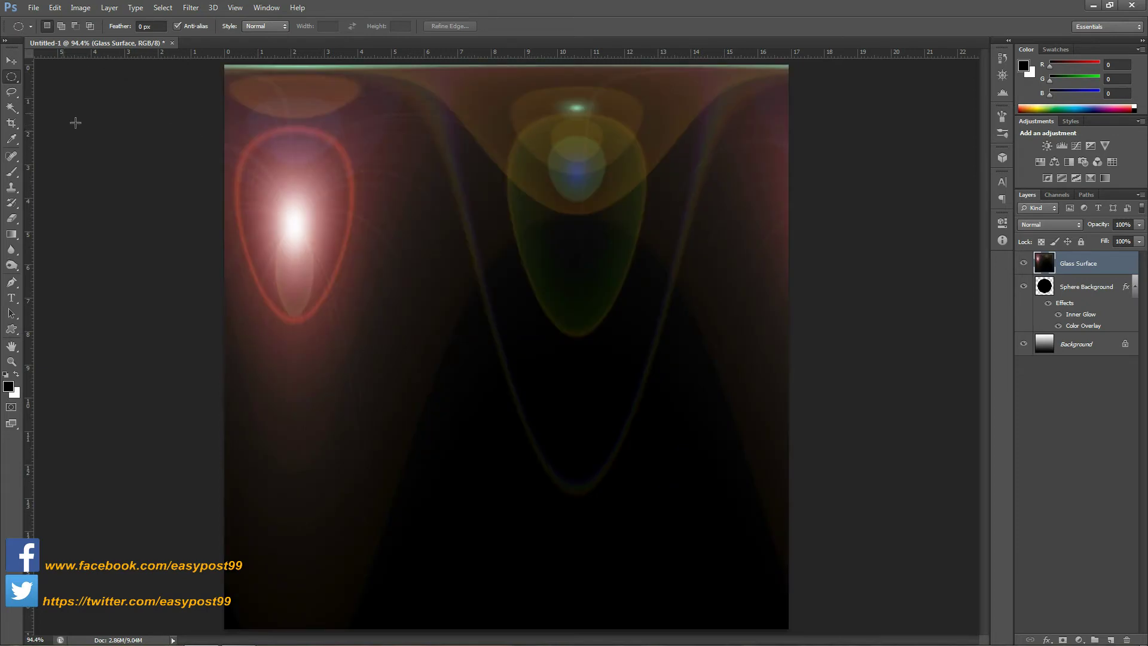
Step: Flip the Glass Surface layer vertically
left_click(58, 10)
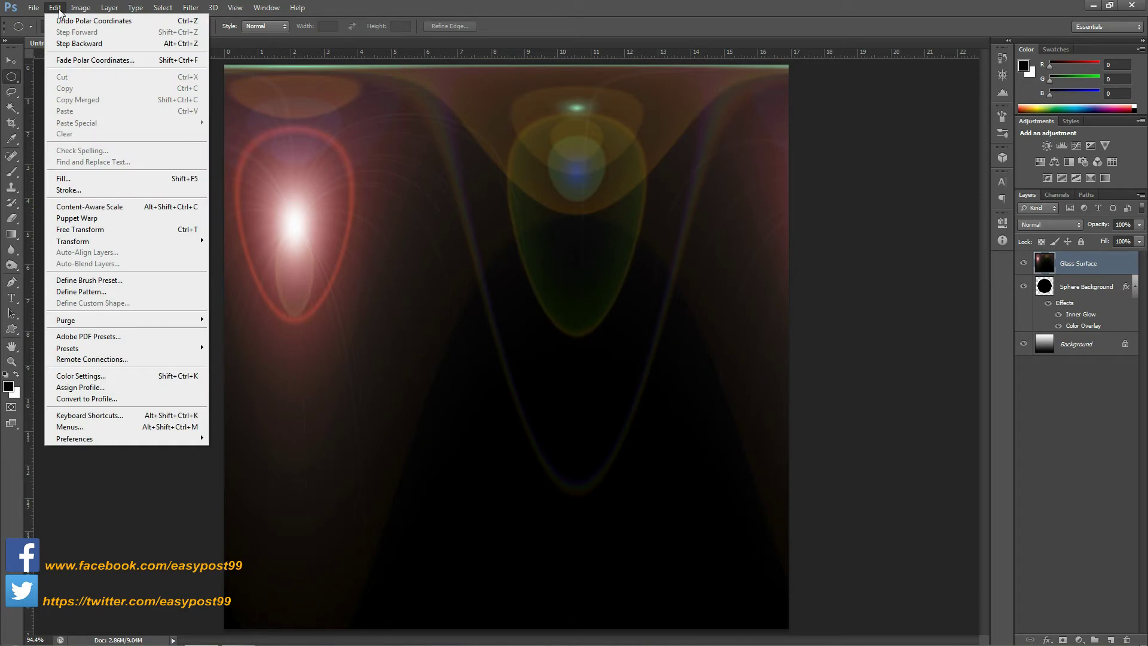
mouse_move(116, 242)
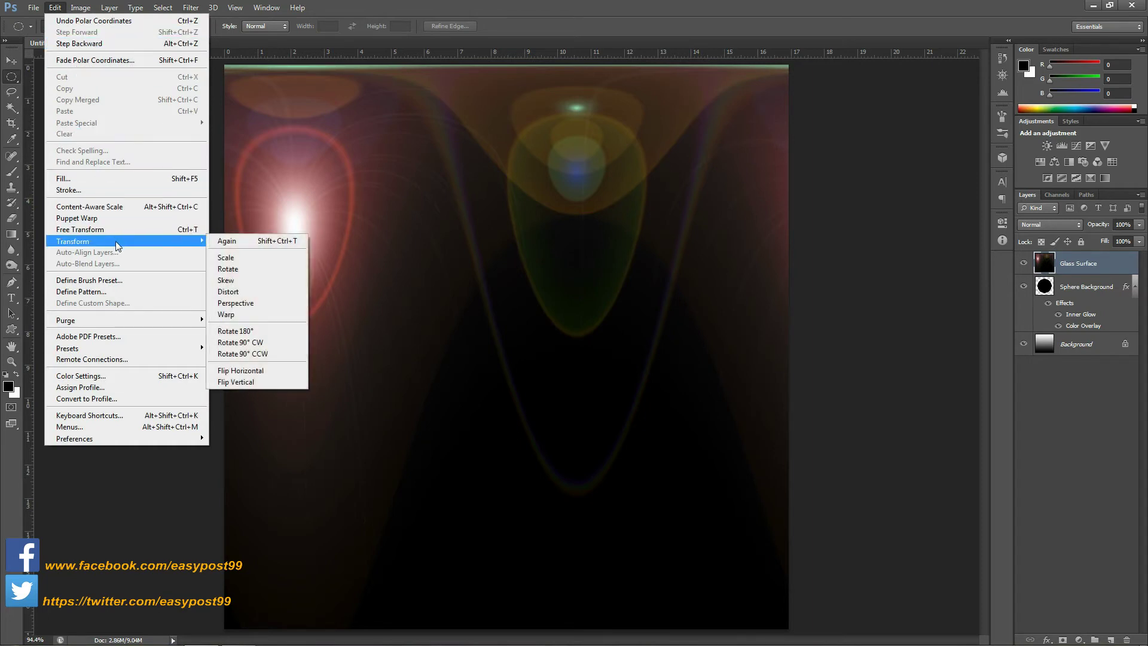
left_click(258, 382)
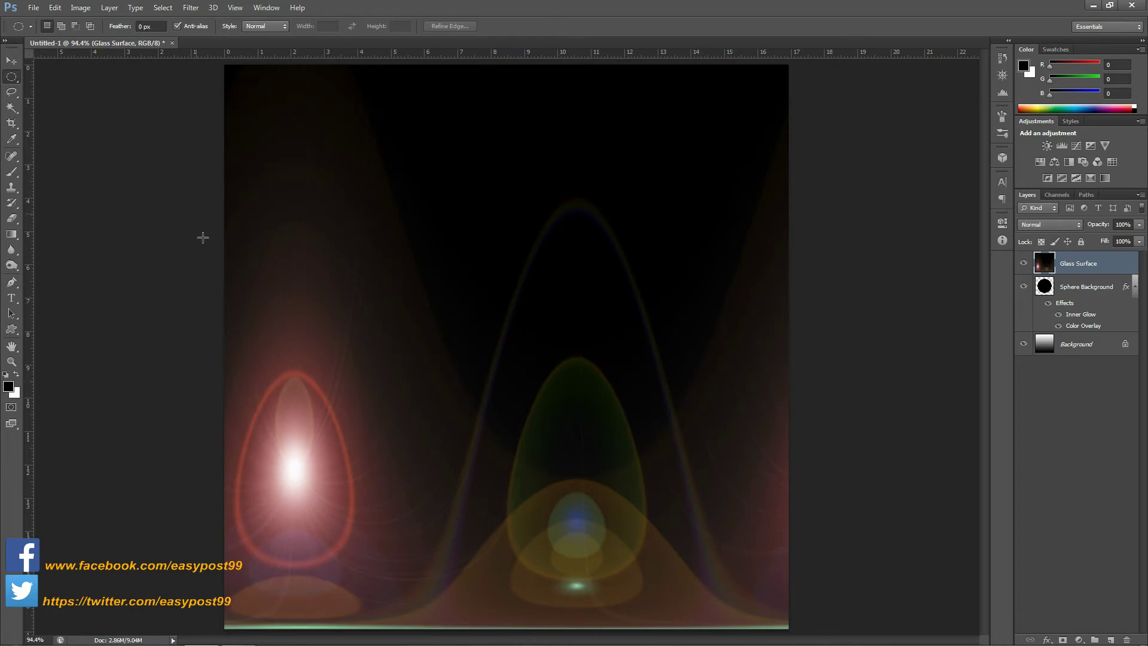
Step: Apply the Polar Coordinates filter to the Glass Surface layer again, this time using Rectangular to Polar
left_click(189, 11)
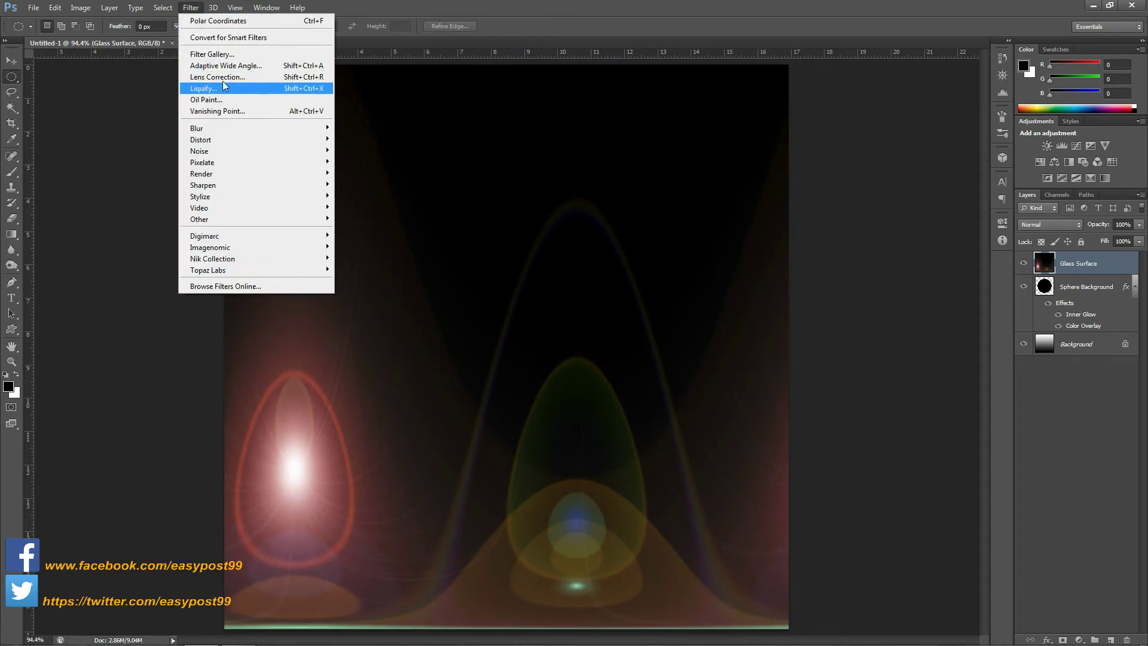
mouse_move(232, 140)
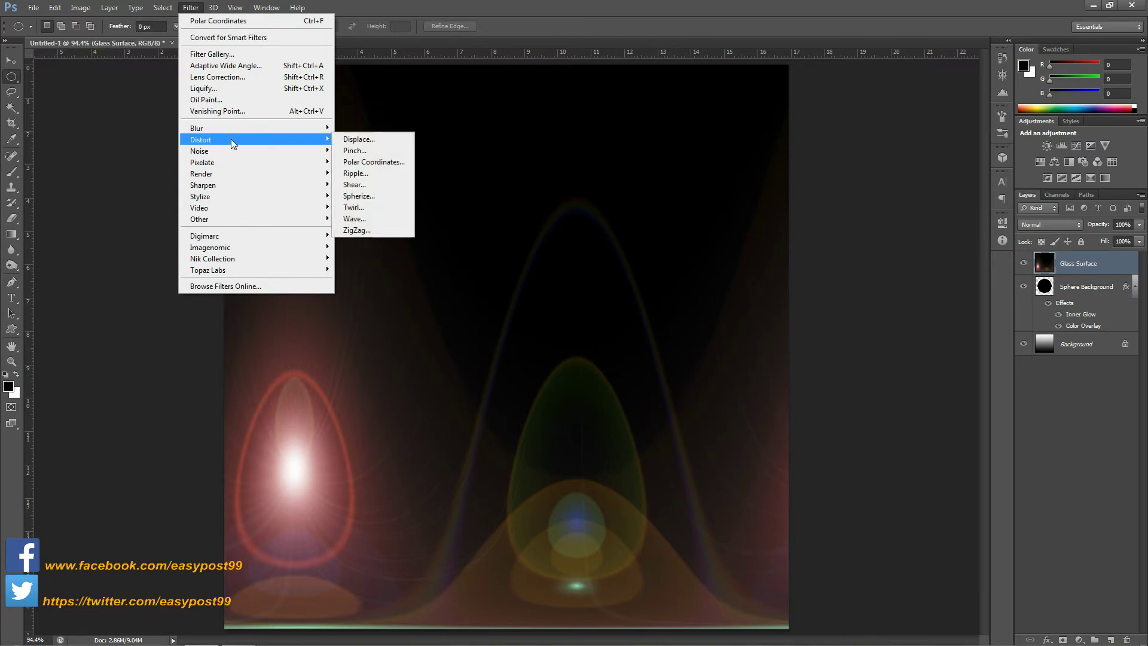
left_click(376, 162)
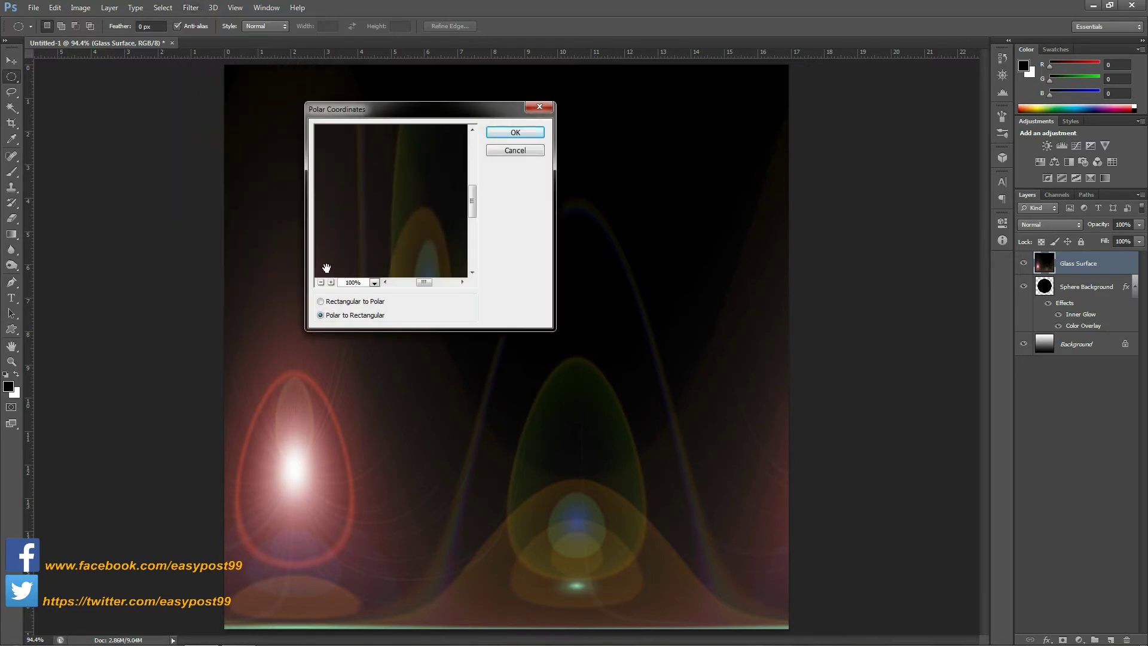
left_click(335, 302)
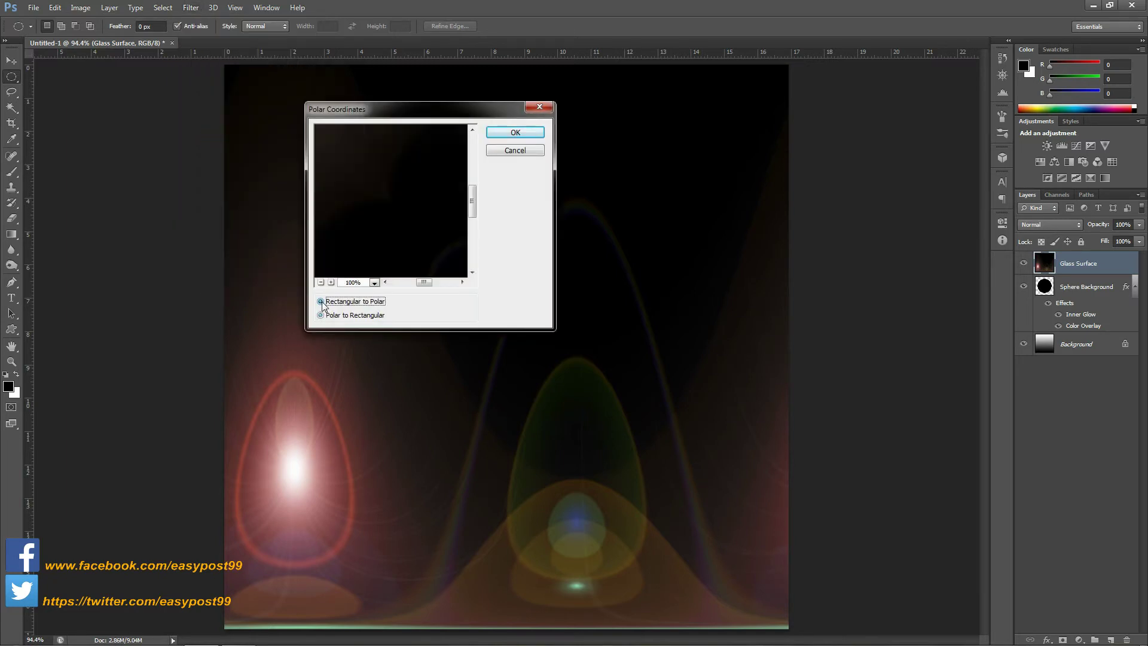
left_click(515, 133)
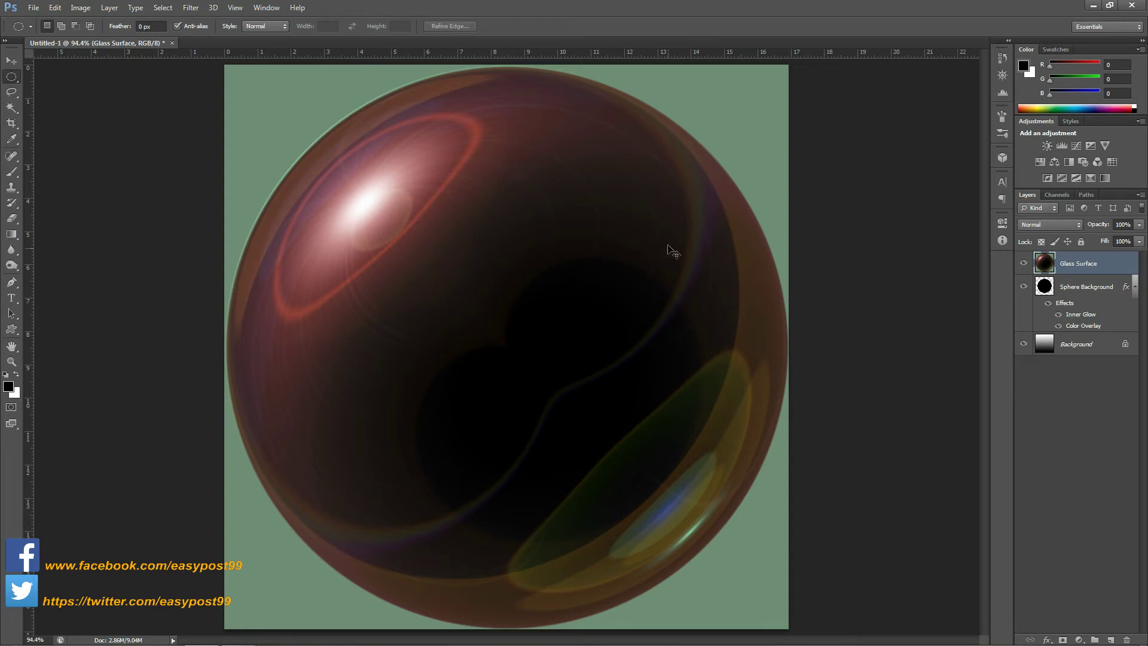
Step: Mask the Glass Surface layer with the Sphere Background's outline, unlink the mask and make the layer image active
left_click(1046, 291, "ctrl")
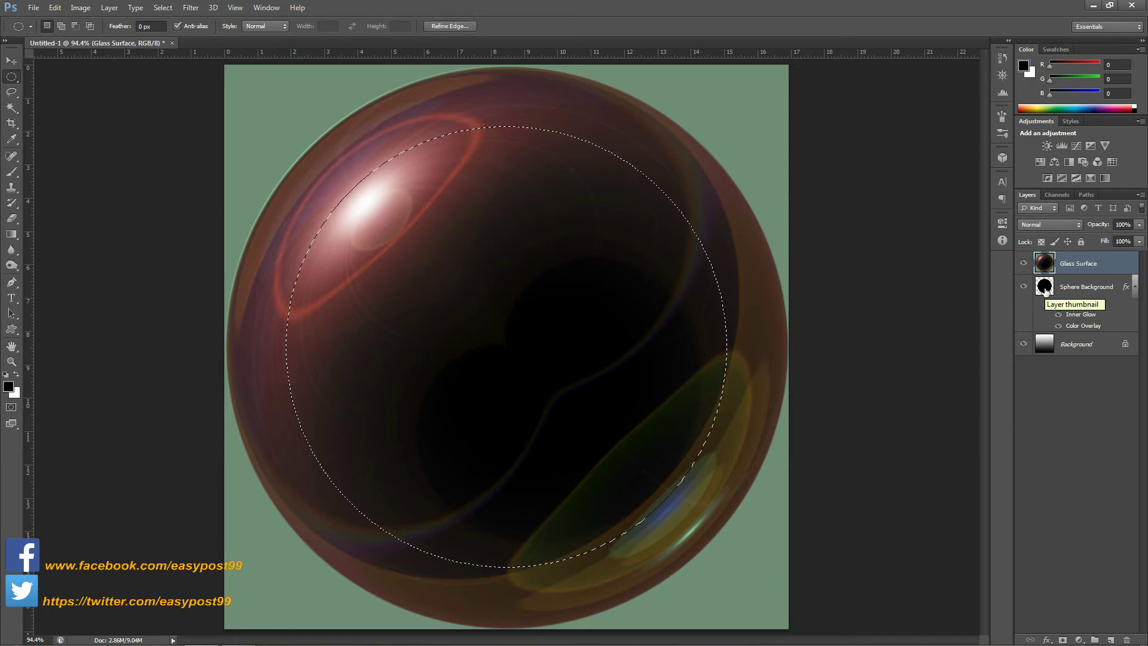
left_click(1062, 640)
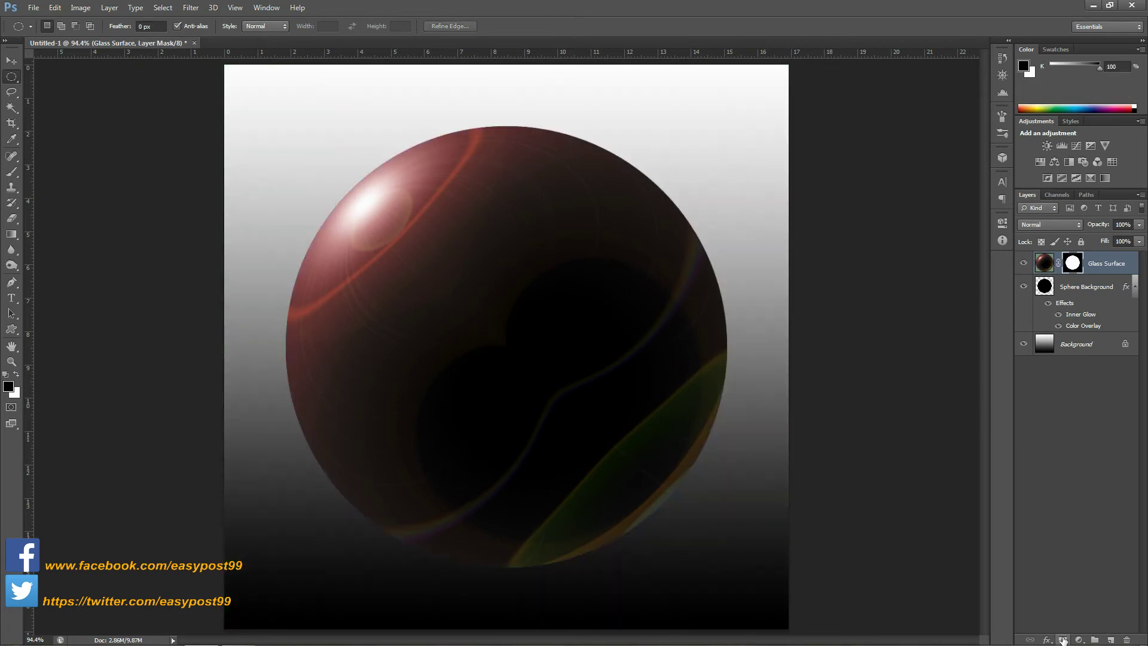
left_click(1044, 263)
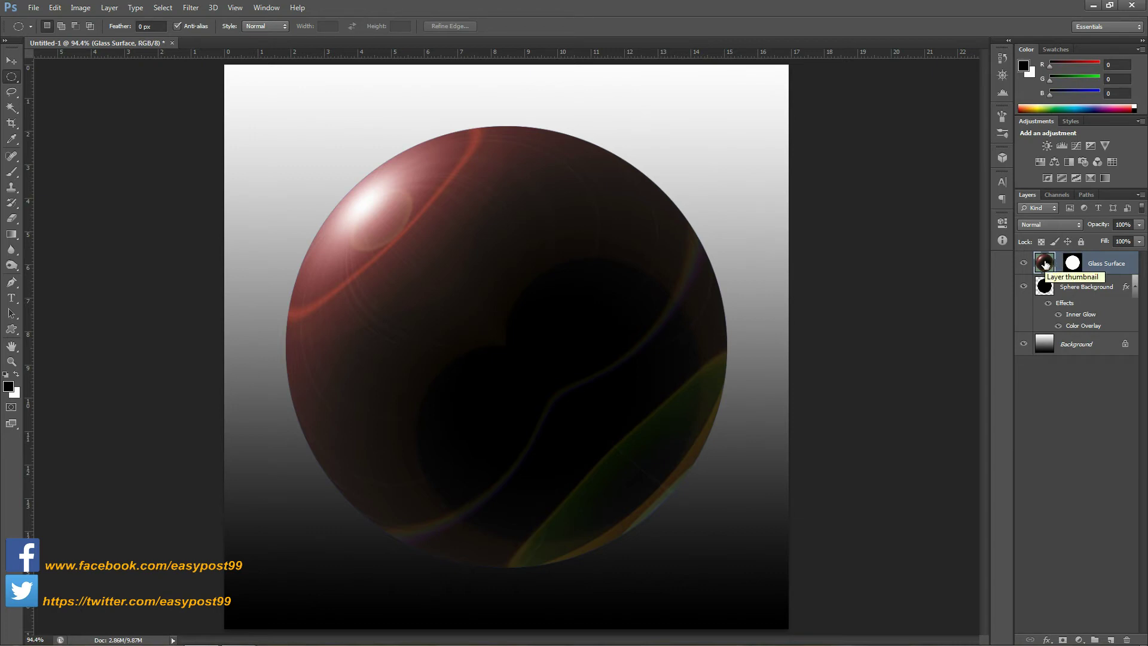
Step: Scale the Glass Surface image to 79% about its centre and set the layer's blend mode to Luminosity
key("ctrl+t")
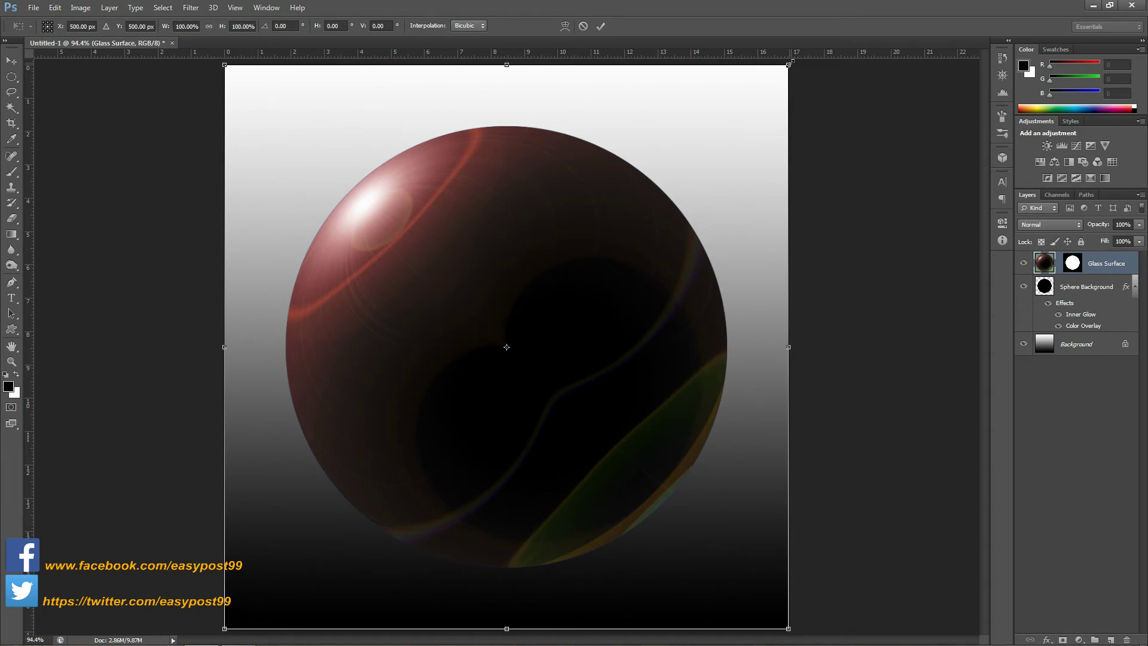
left_click_drag(788, 66, 721, 115)
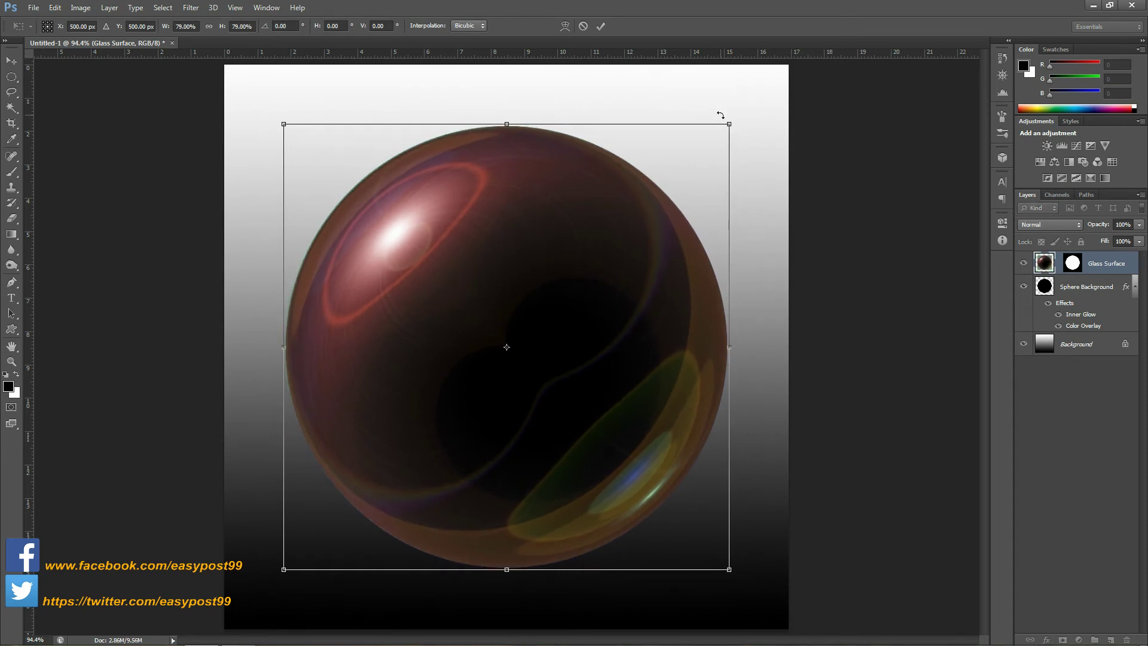
key("Return")
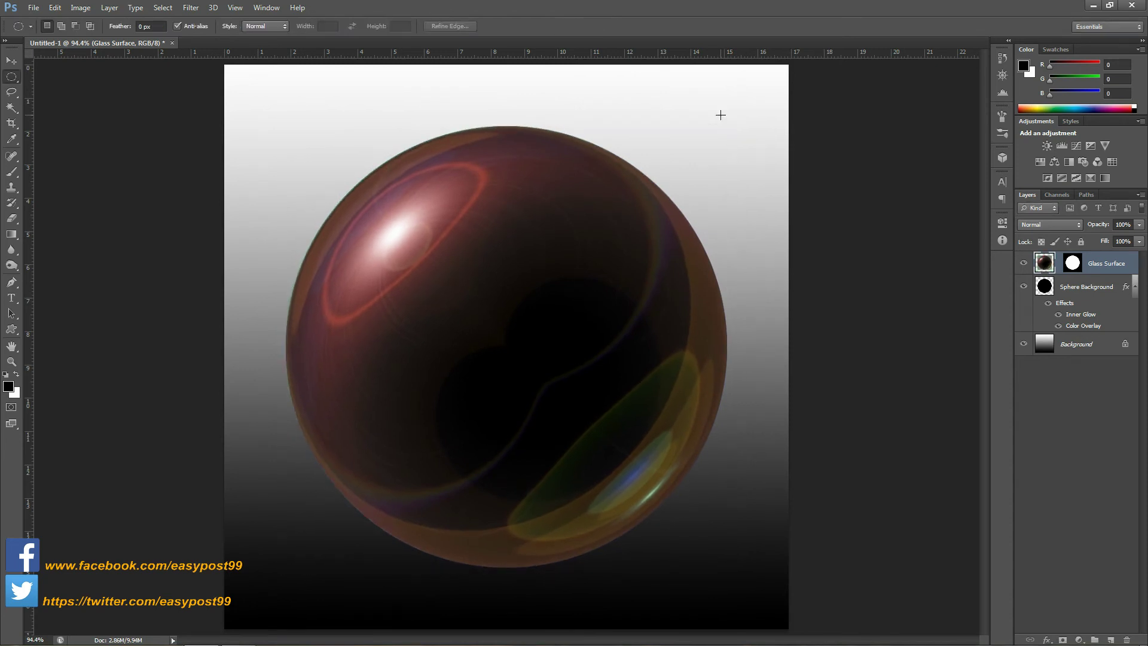
left_click(1079, 225)
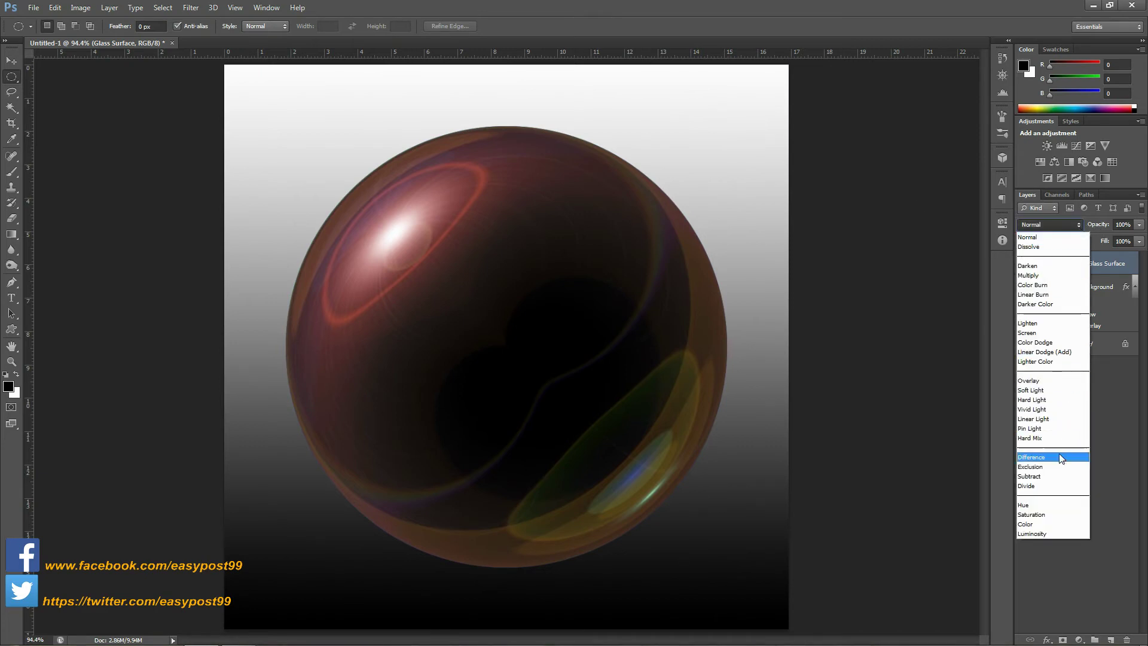
left_click(1046, 533)
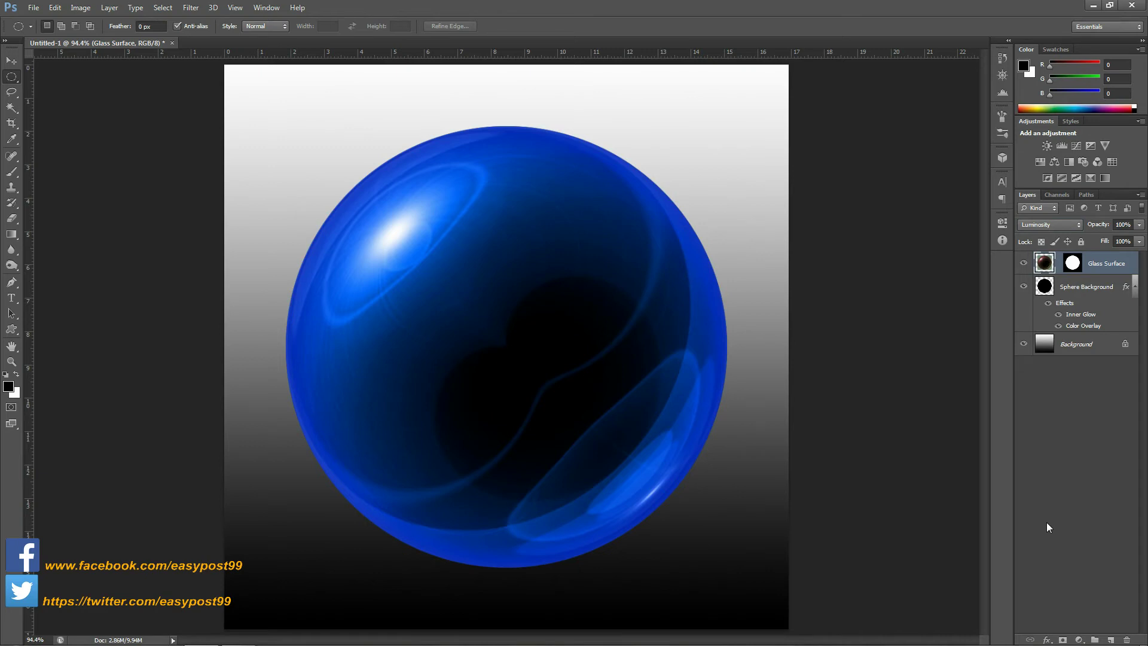
Step: Add a Levels adjustment clipped to the Glass Surface layer and set its white input level to 198
left_click(1079, 640)
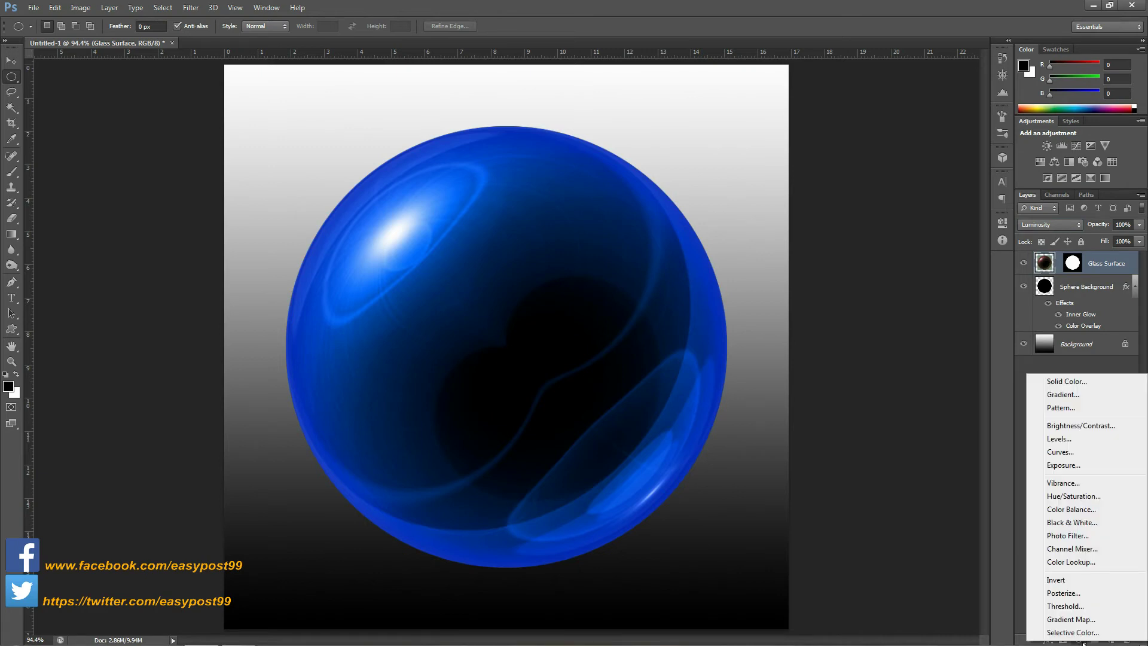
left_click(1073, 439)
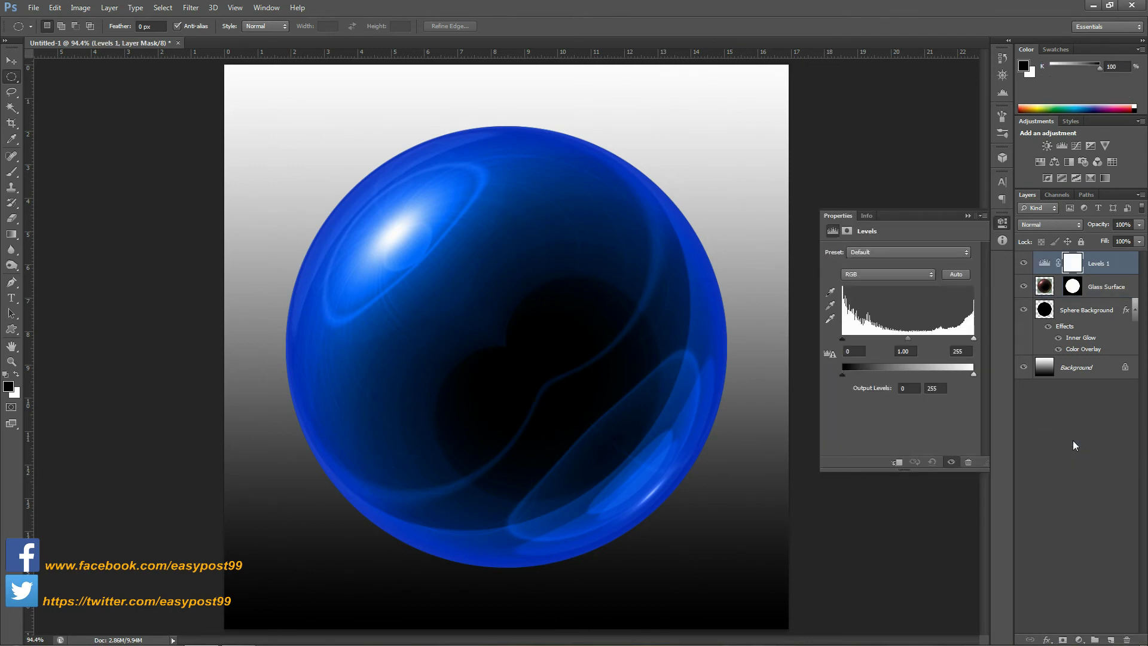
right_click(1104, 270)
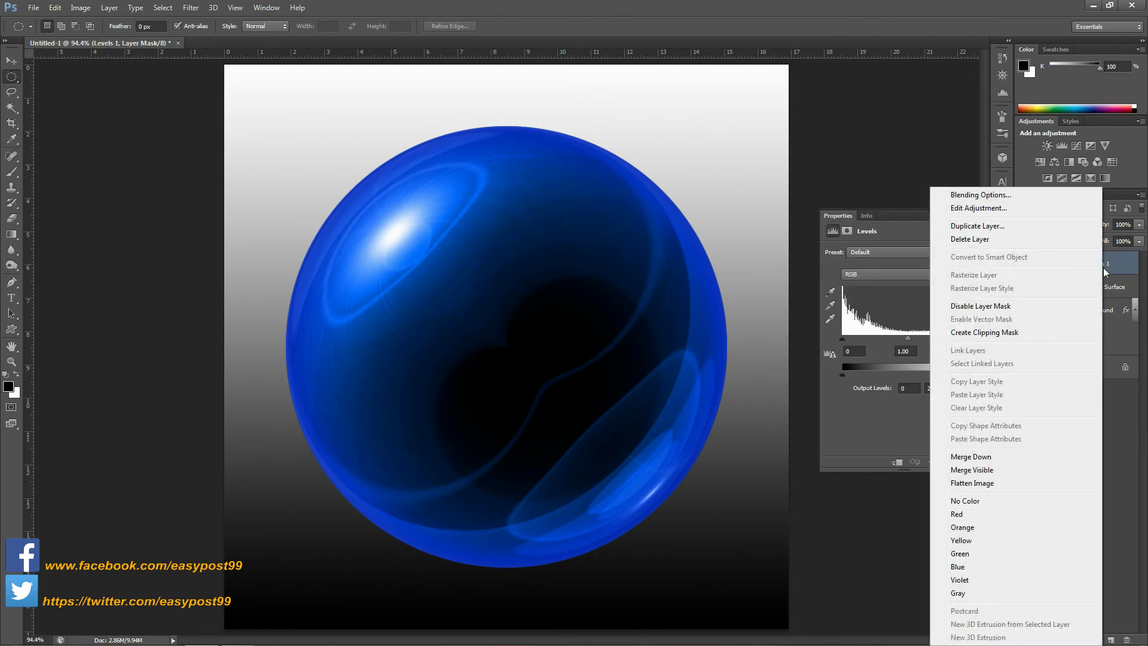
left_click(1029, 334)
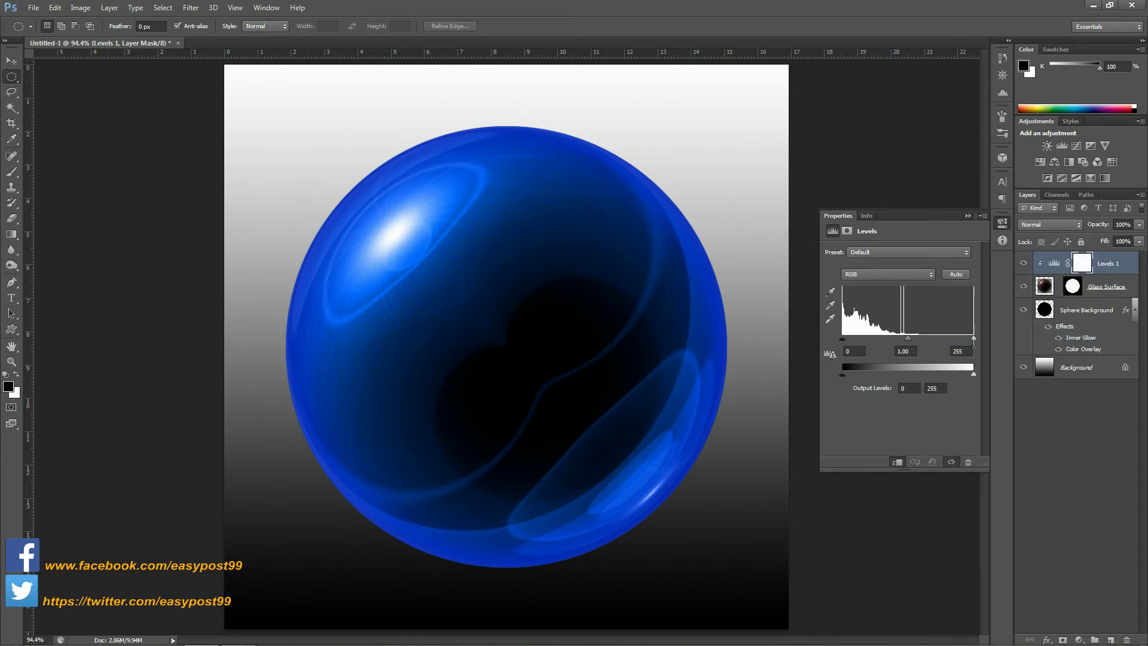
left_click_drag(973, 338, 961, 344)
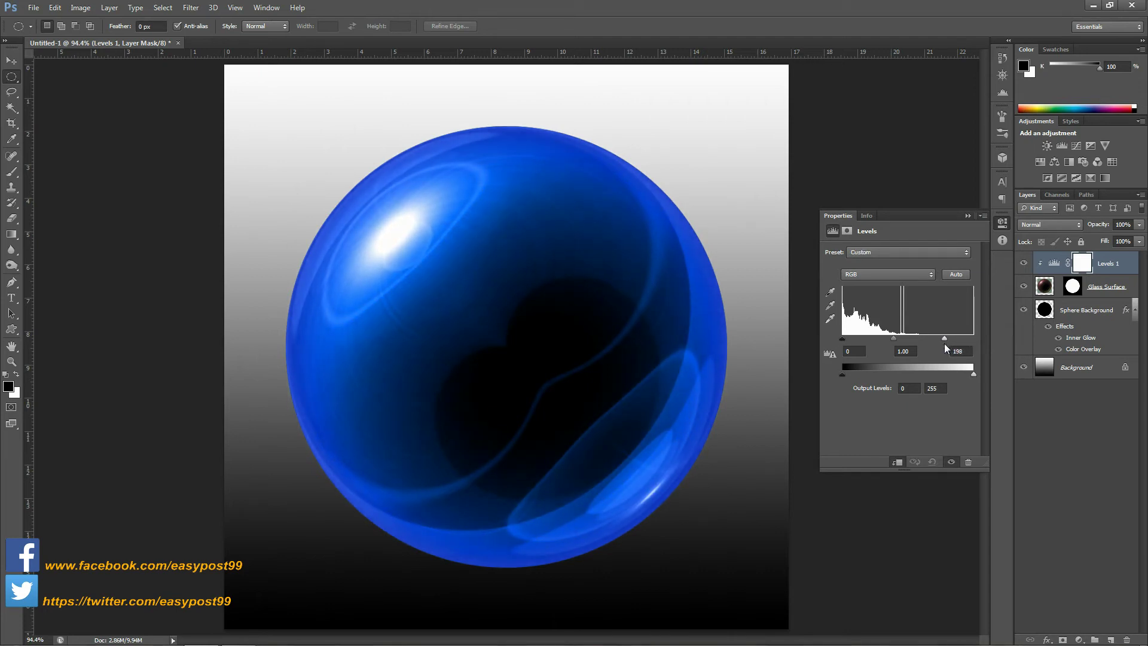
left_click(964, 217)
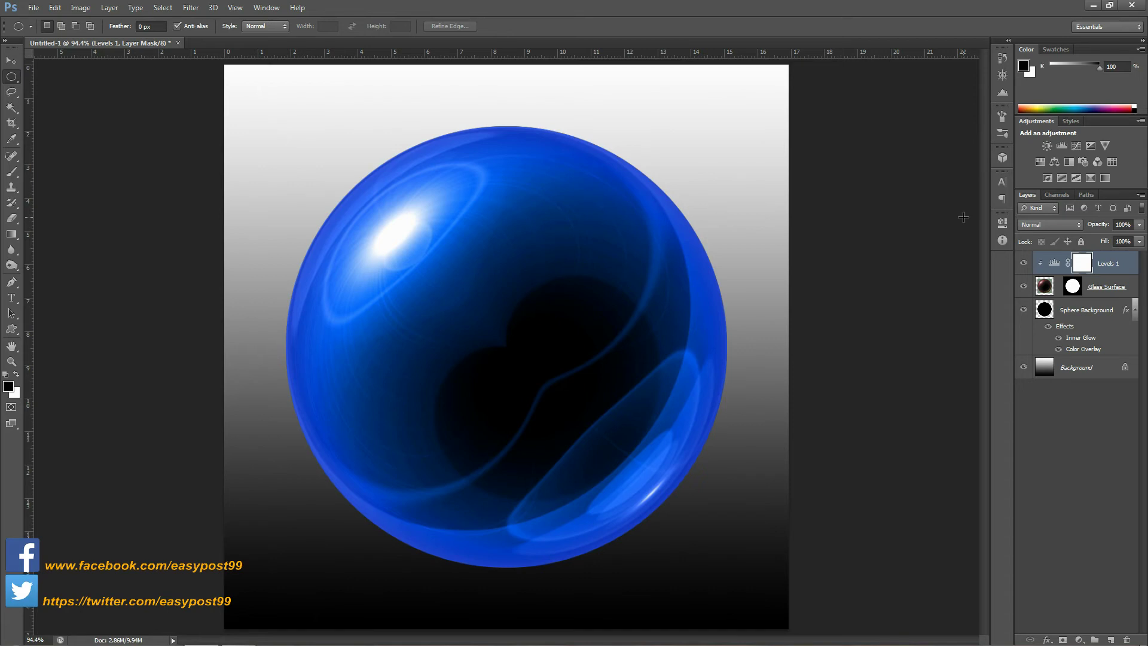
Step: Group the Levels 1, Glass Surface and Sphere Background layers and name the group Sphere
left_click(1068, 316, "shift")
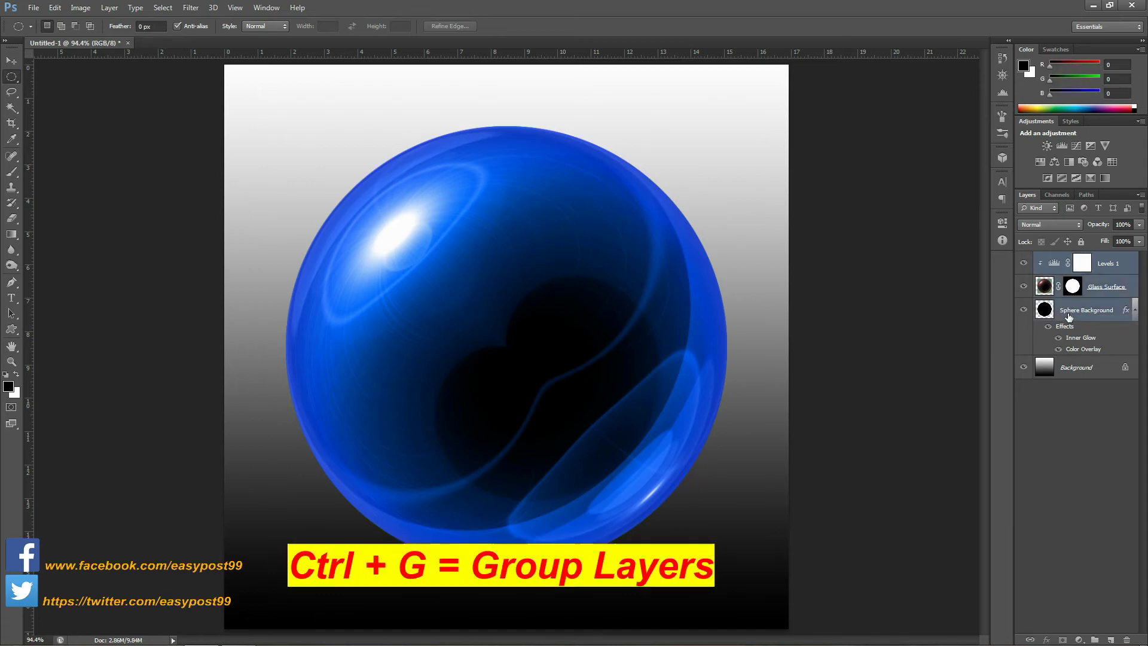
key("ctrl+g")
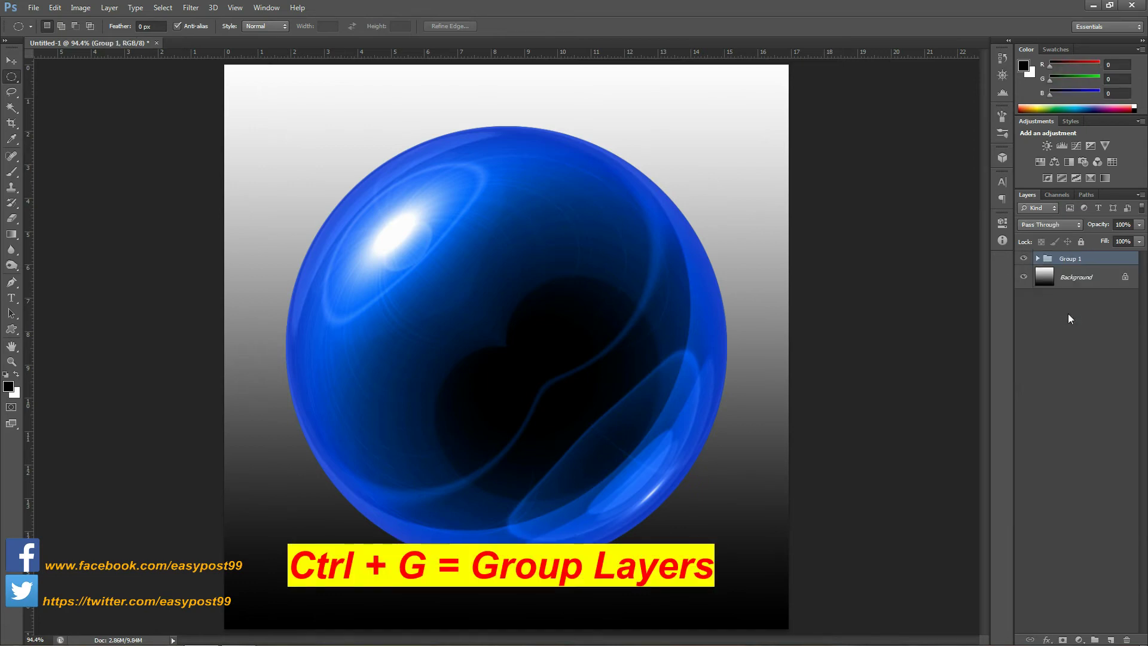
double_click(1069, 259)
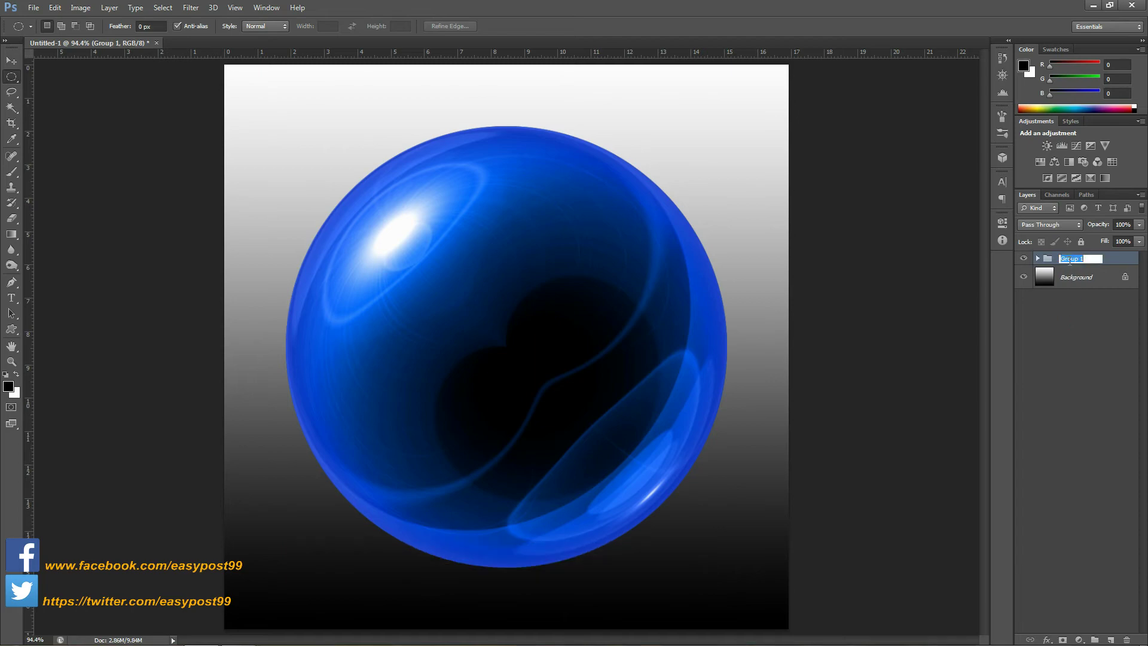
type("Sphere")
key("Return")
Step: Duplicate the Sphere group within the same document under the name Sphere Reflection
right_click(1068, 261)
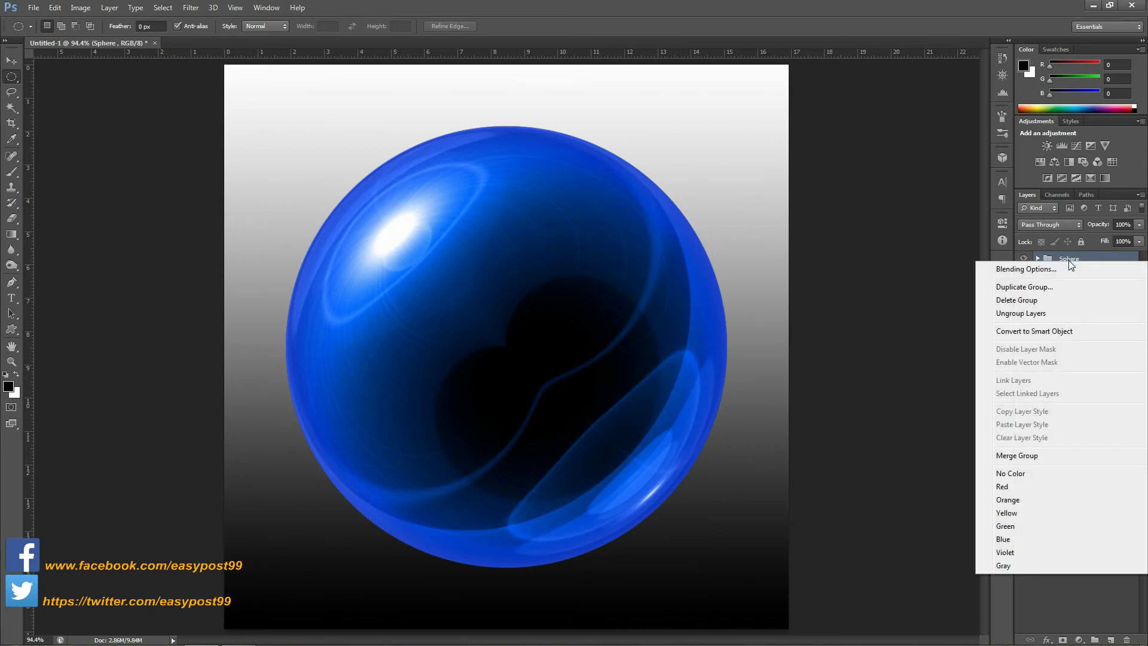
left_click(1054, 288)
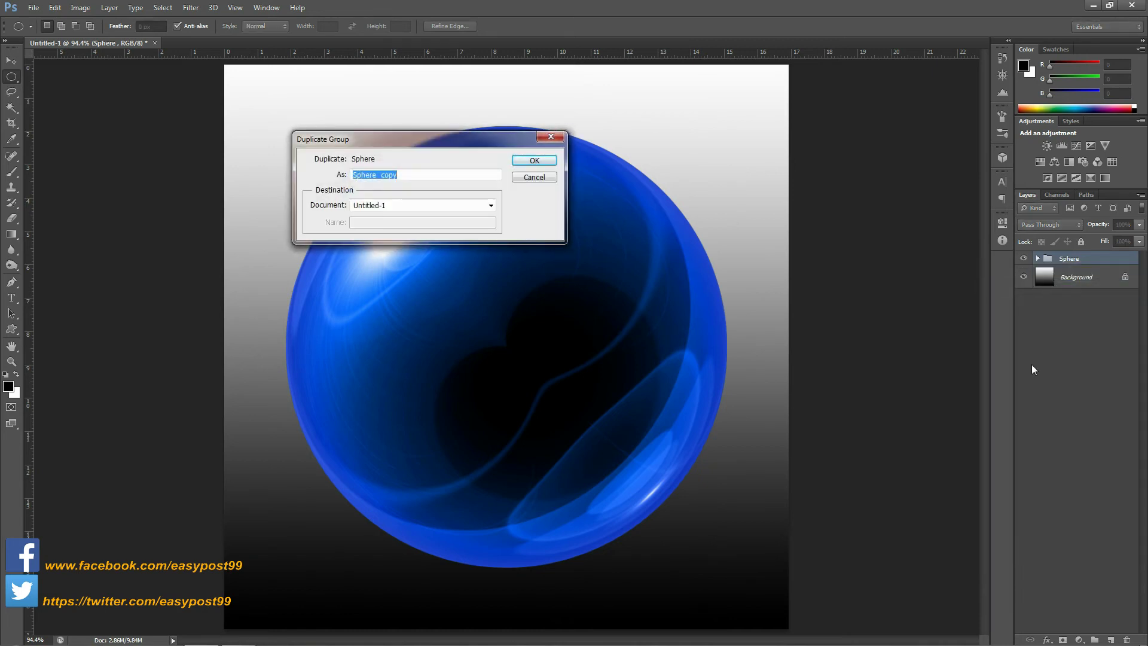
key("Right")
key("BackSpace")
key("BackSpace")
key("BackSpace")
type("Reflection")
key("Return")
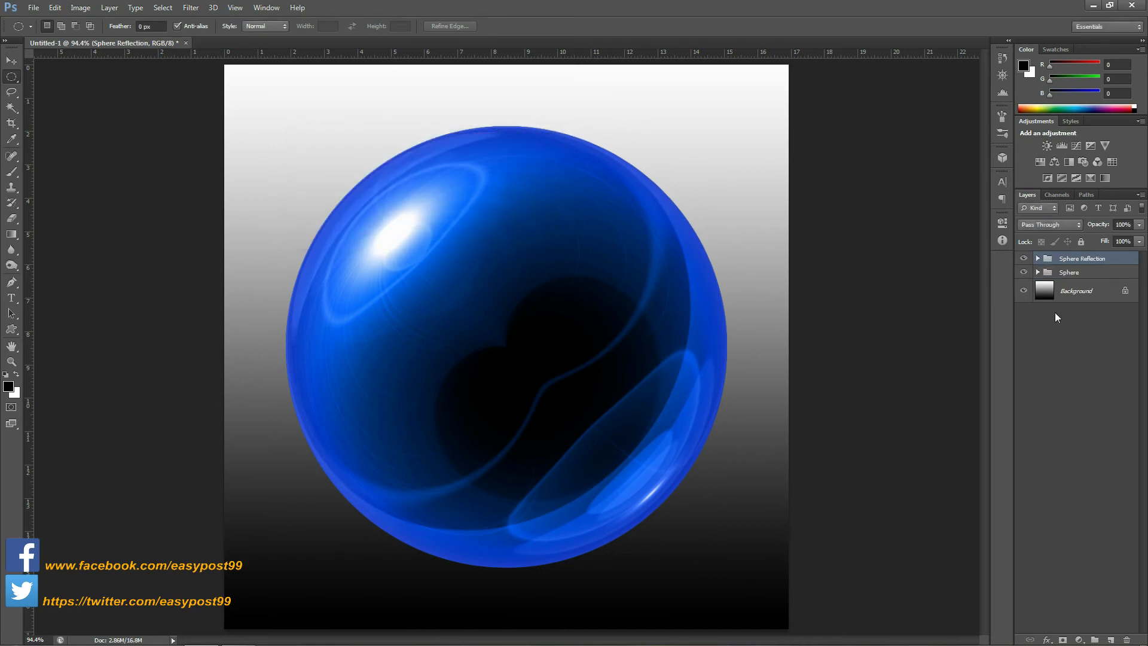
Step: Set the Sphere Reflection group's opacity to 30% and flip it vertically
left_click(1115, 225)
left_click(55, 8)
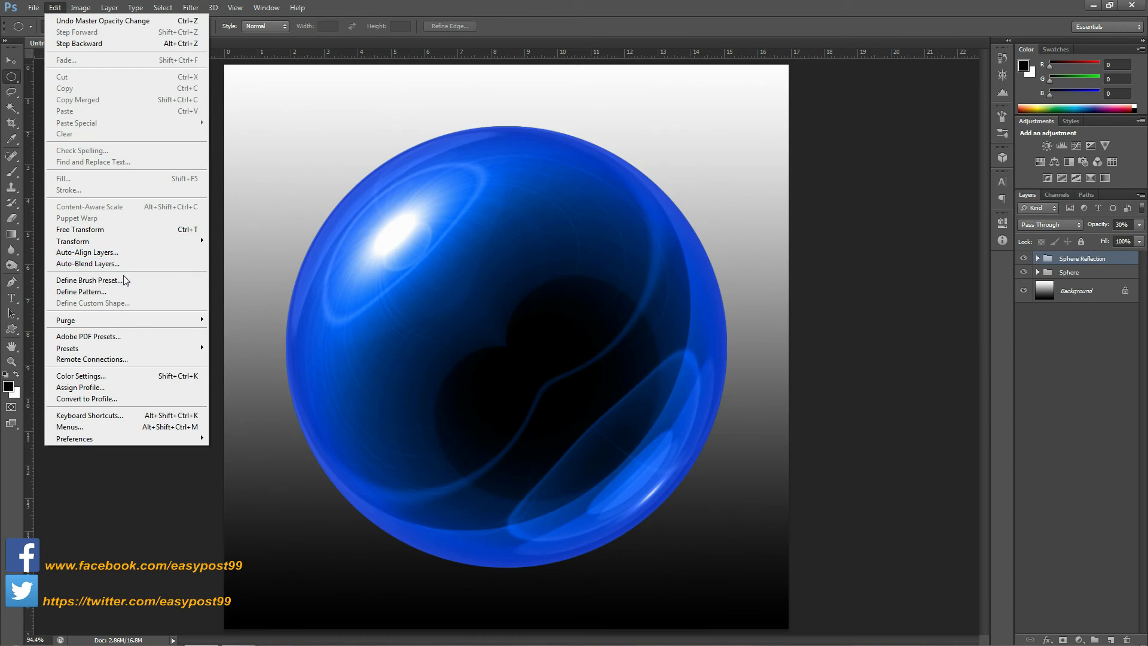
mouse_move(146, 239)
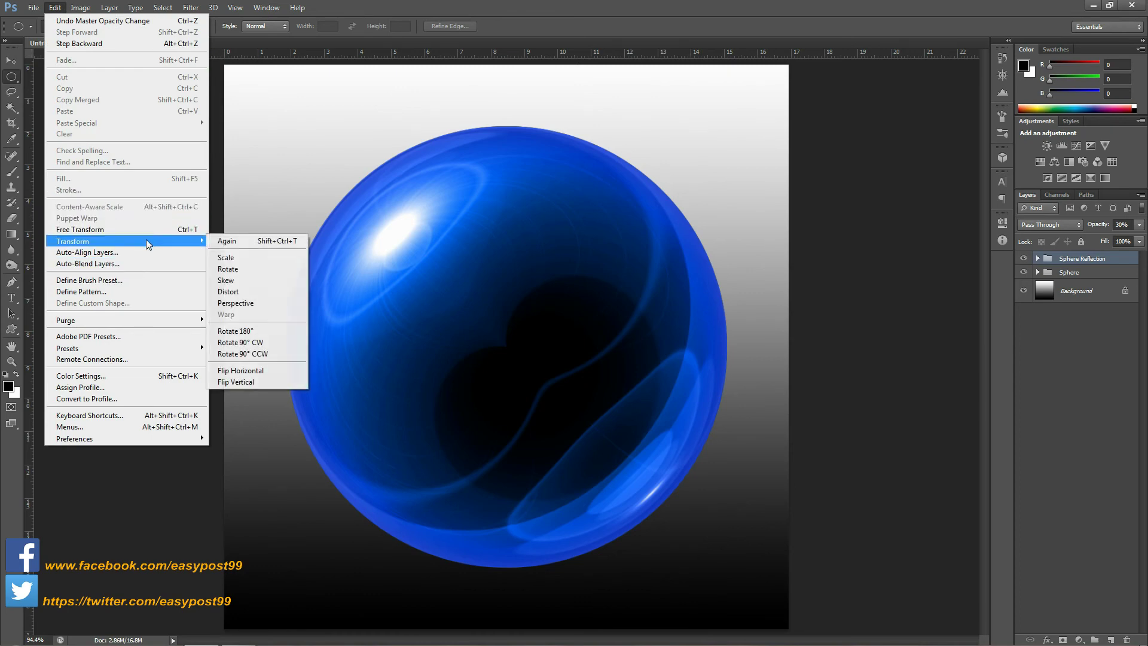
left_click(258, 383)
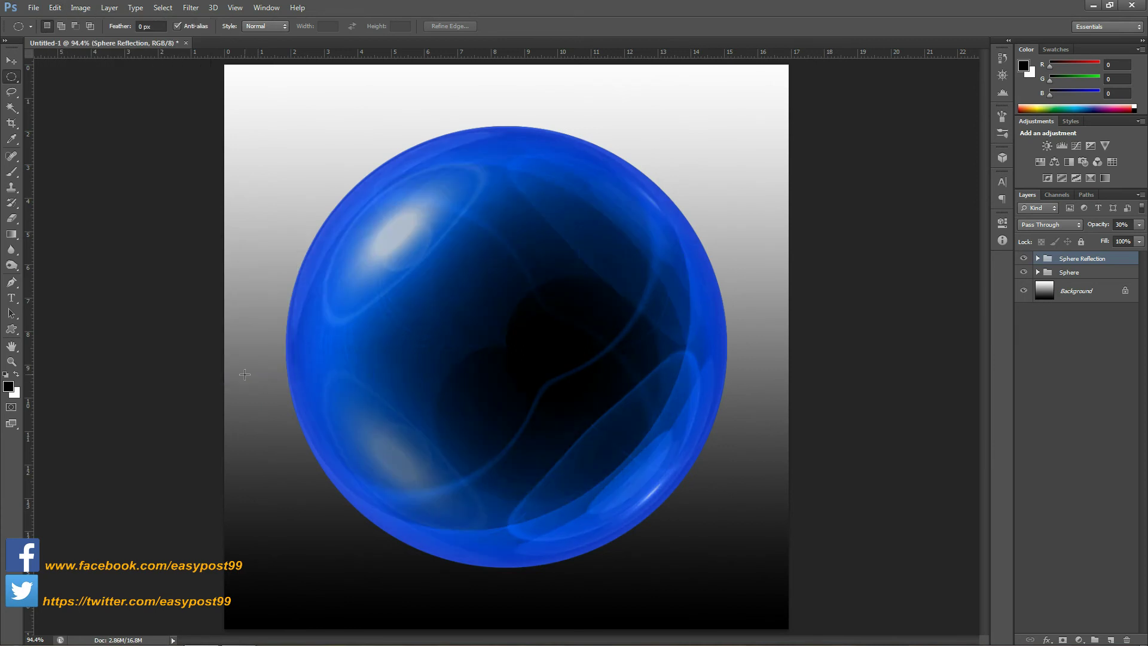
Step: Move the Sphere Reflection group straight down until its upper edge sits just beneath the bottom of the original sphere
key("v")
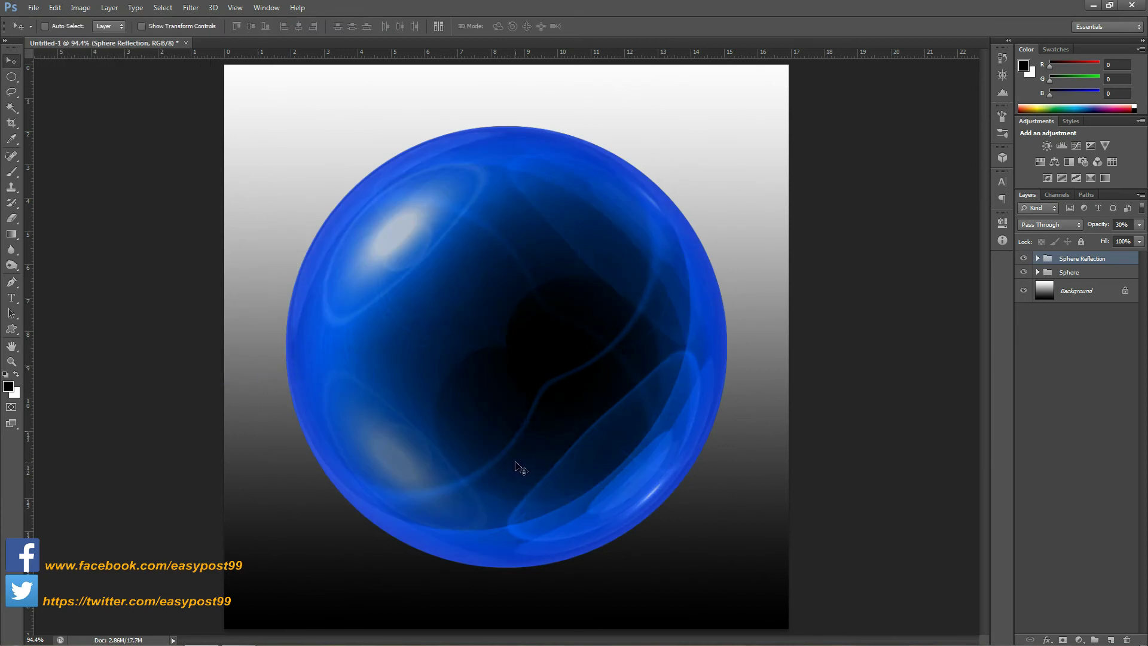
left_click_drag(515, 466, 515, 643)
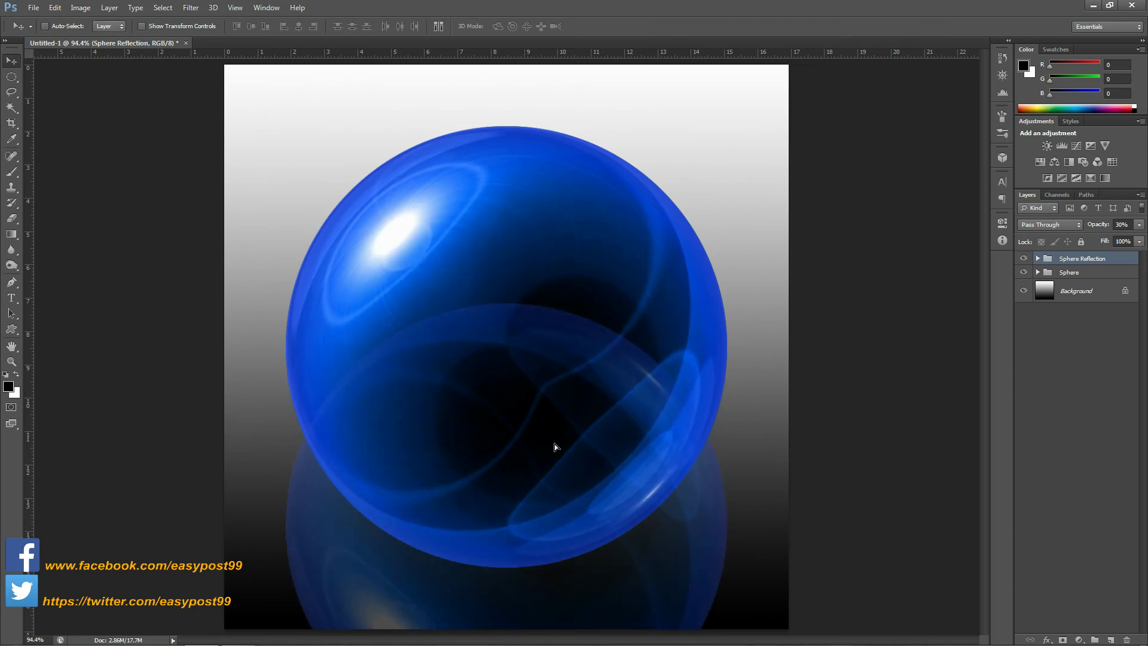
left_click_drag(554, 443, 519, 606)
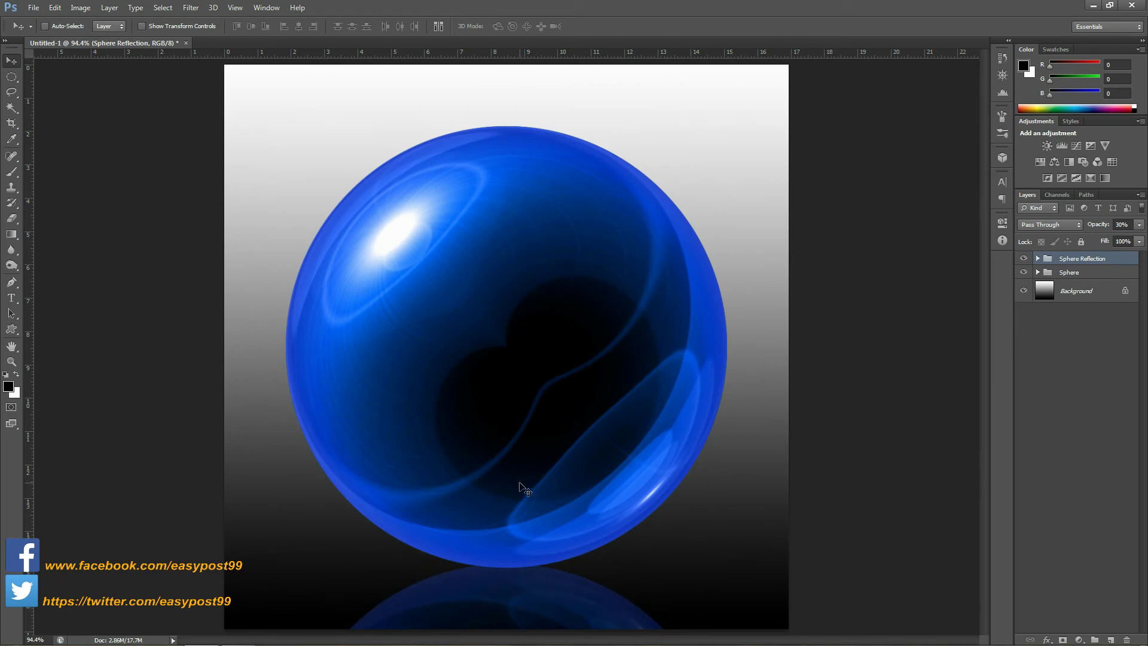
key("Down")
key("Down")
key("Down")
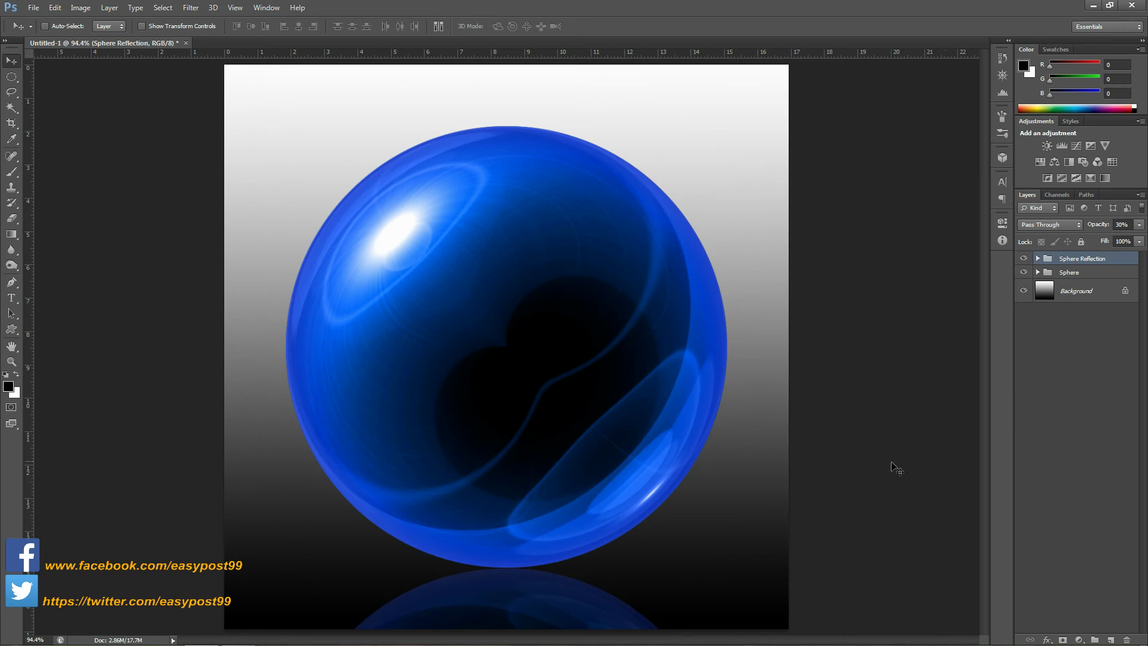
Step: Add a layer mask to the Sphere Reflection group and fade it with a black-to-white gradient from the canvas bottom up to the sphere's base
left_click(1062, 640)
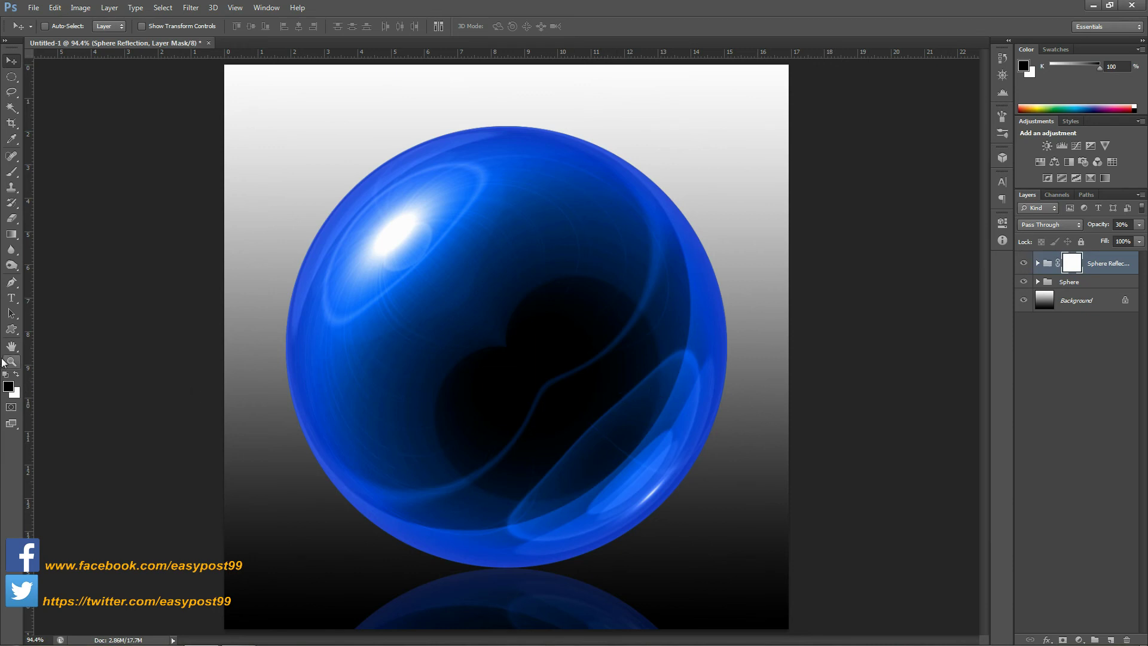
left_click(11, 234)
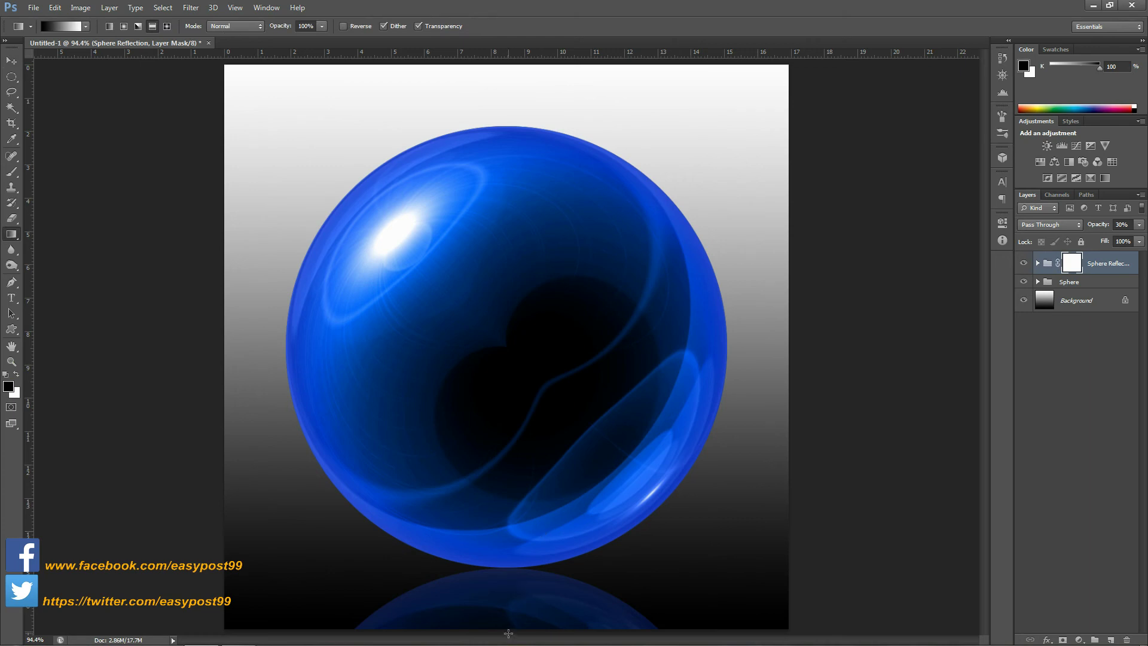
left_click_drag(508, 633, 509, 568)
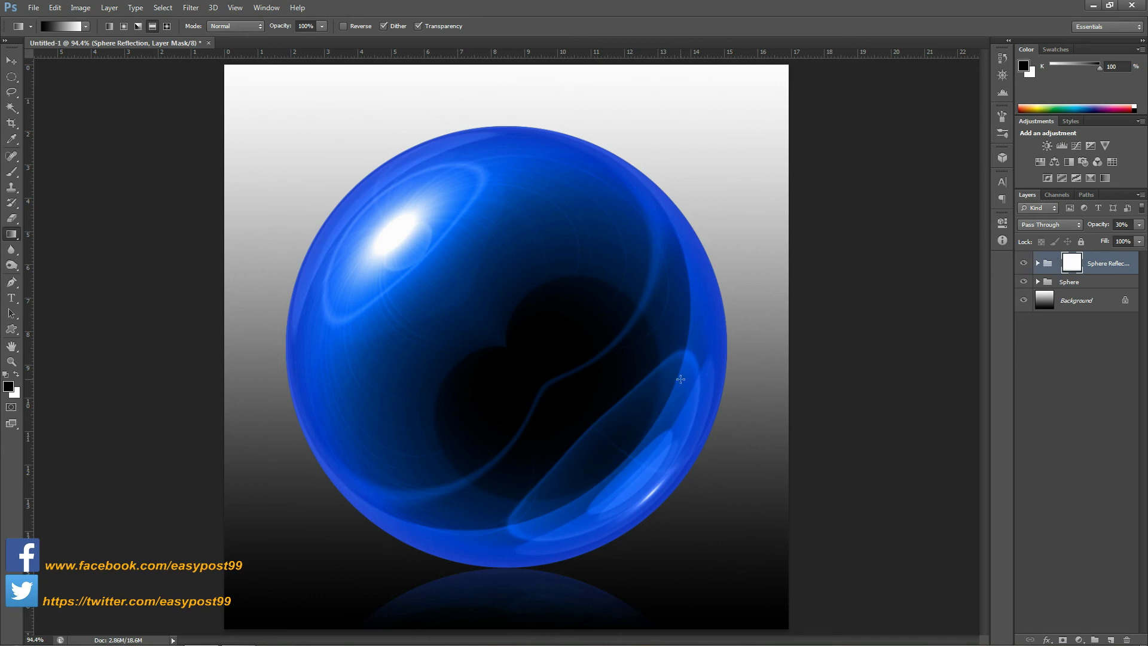
Step: Move the Sphere and Sphere Reflection groups up together to show more of the reflection on the canvas
left_click(1074, 283, "ctrl")
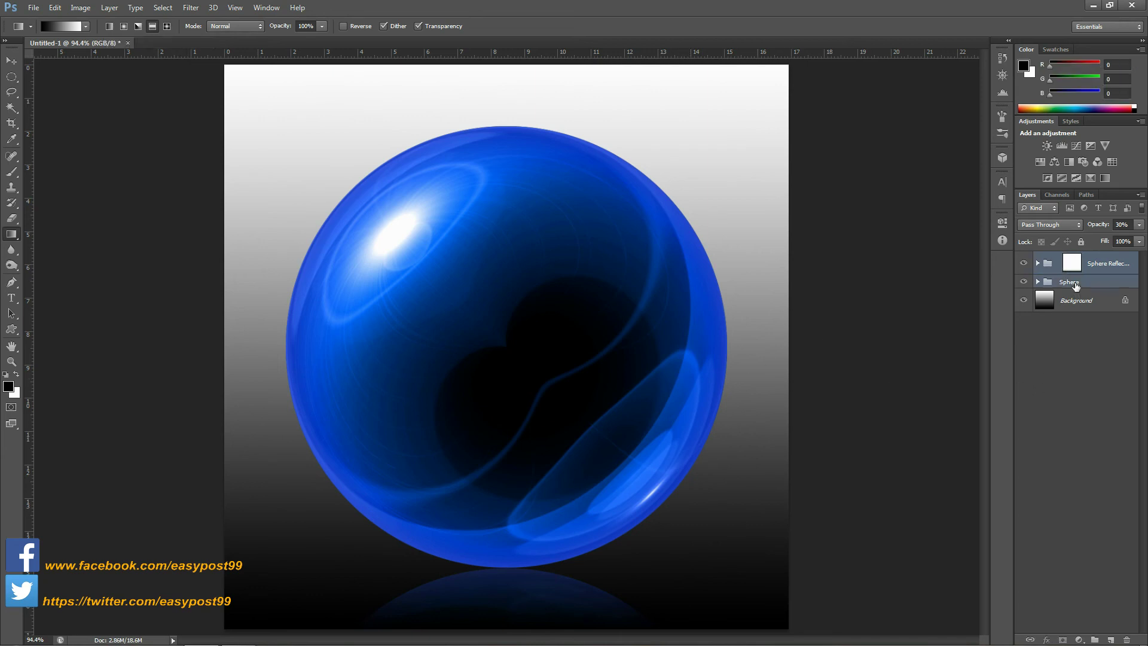
key("v")
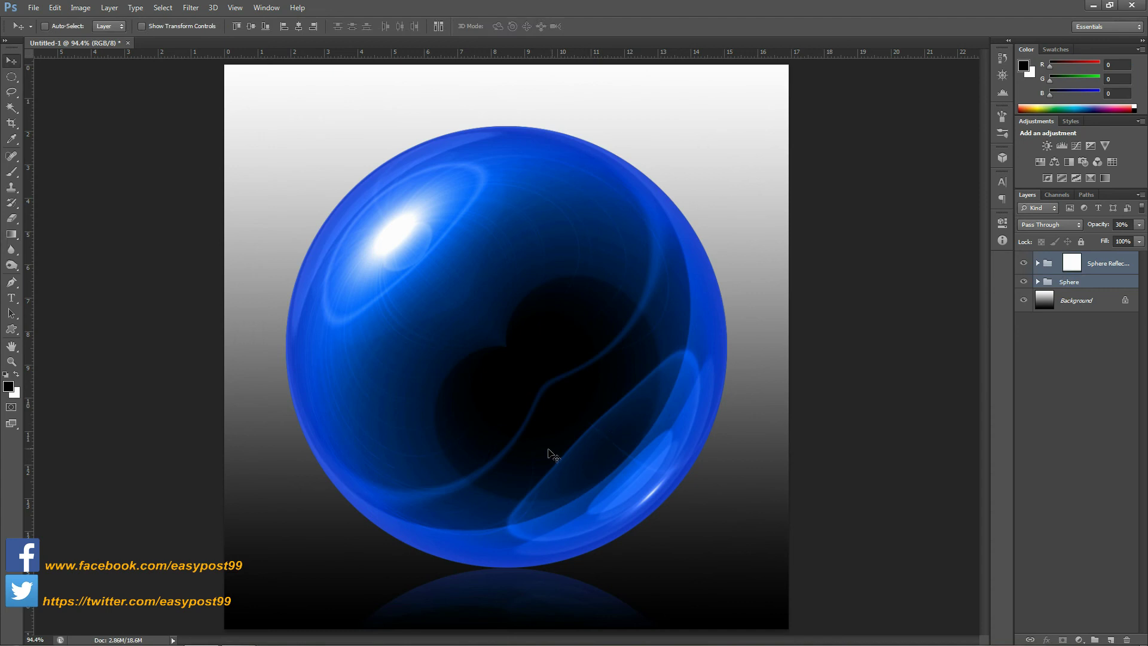
left_click_drag(551, 450, 556, 406)
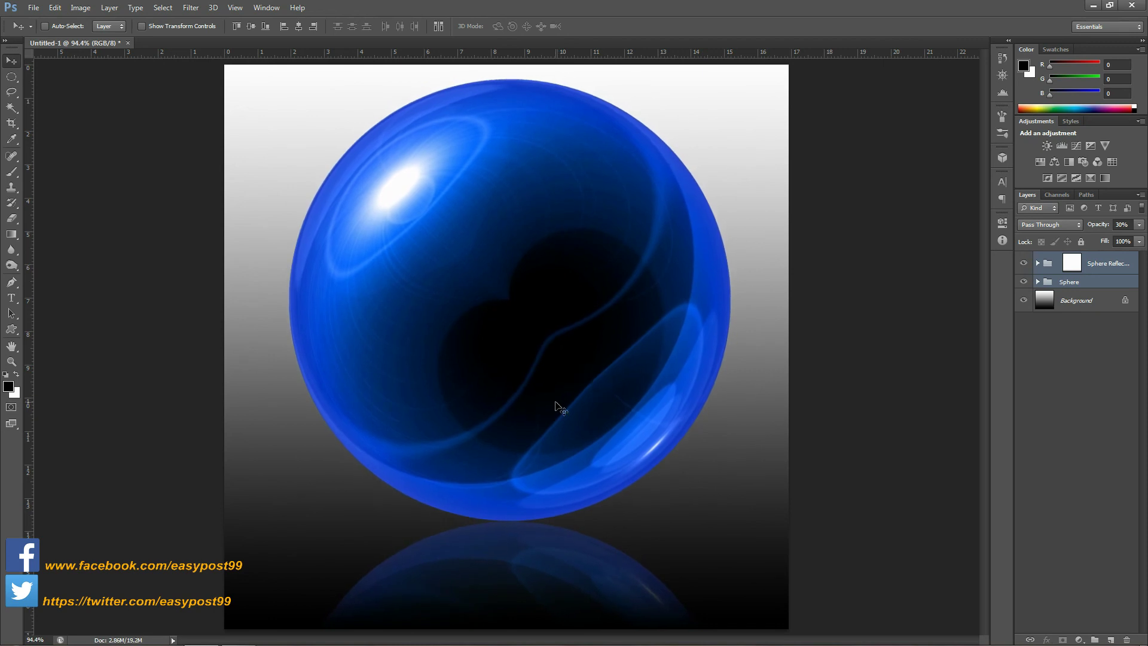
Step: Examine the sphere and its reflection in full-screen mode, and return to the normal workspace view
key("f")
key("f")
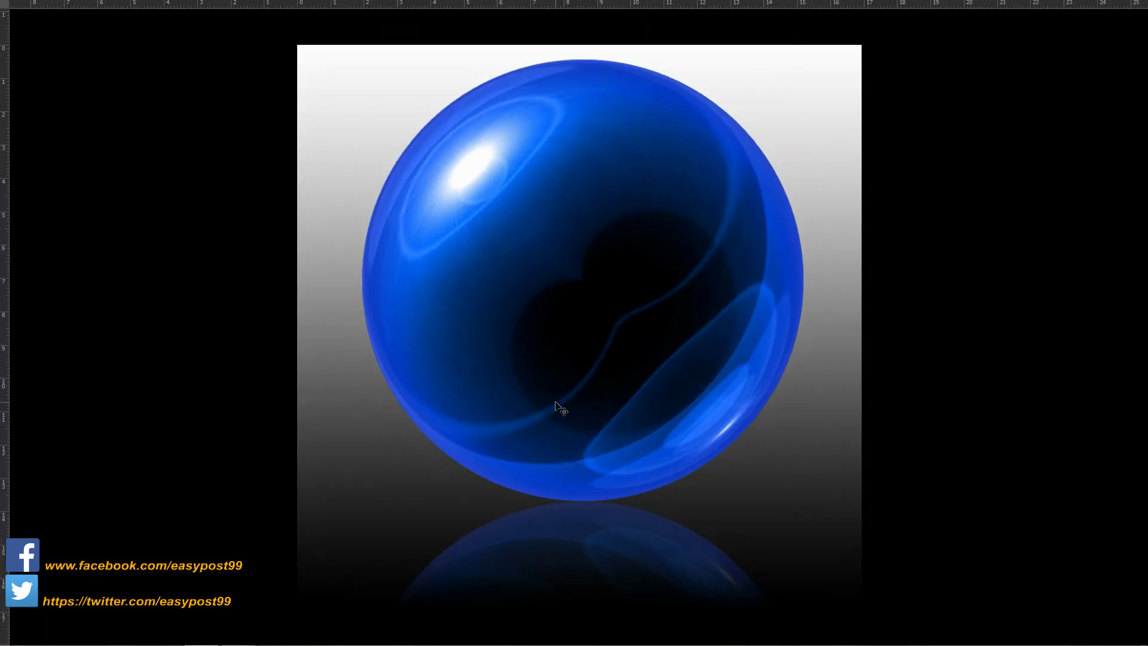
key("f")
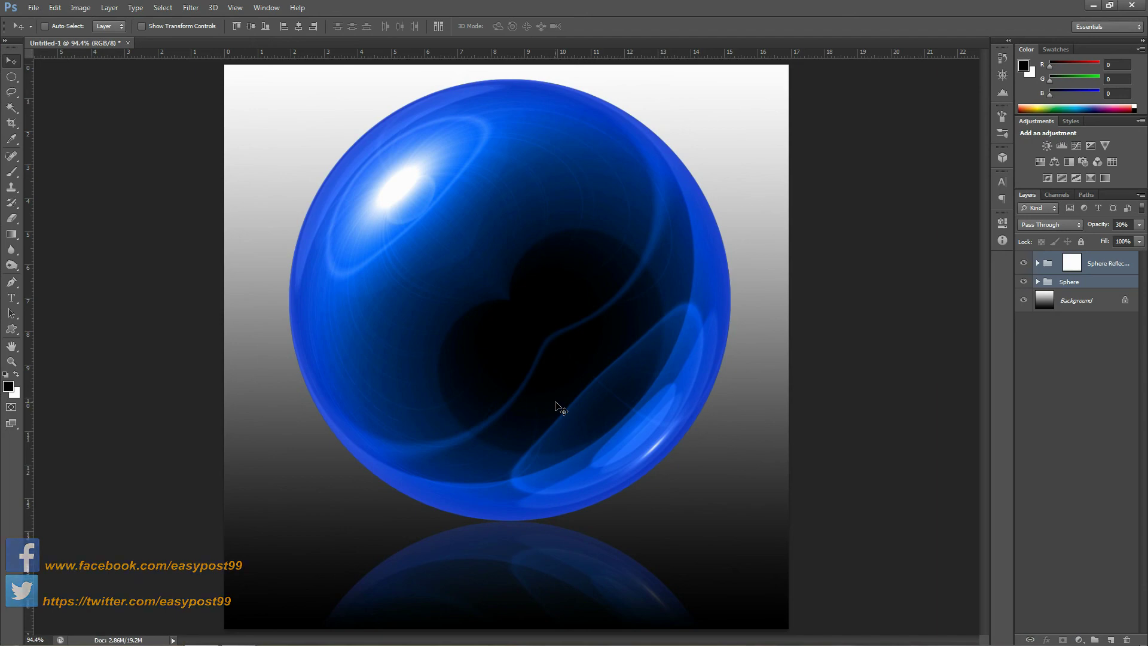
key("f")
key("f")
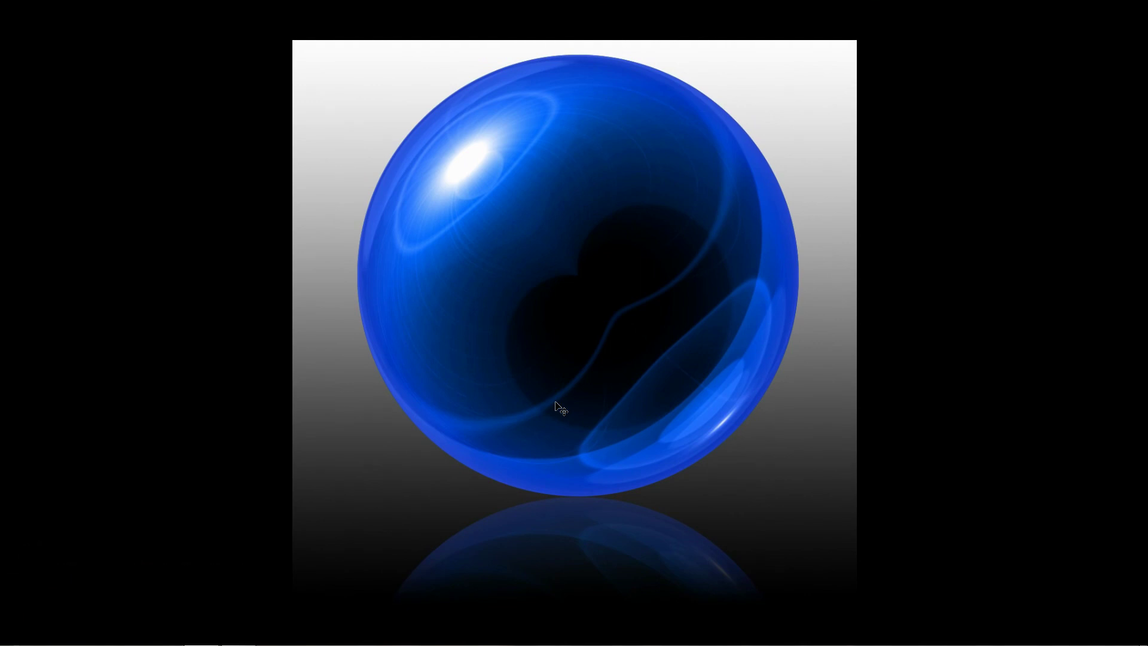
key("f")
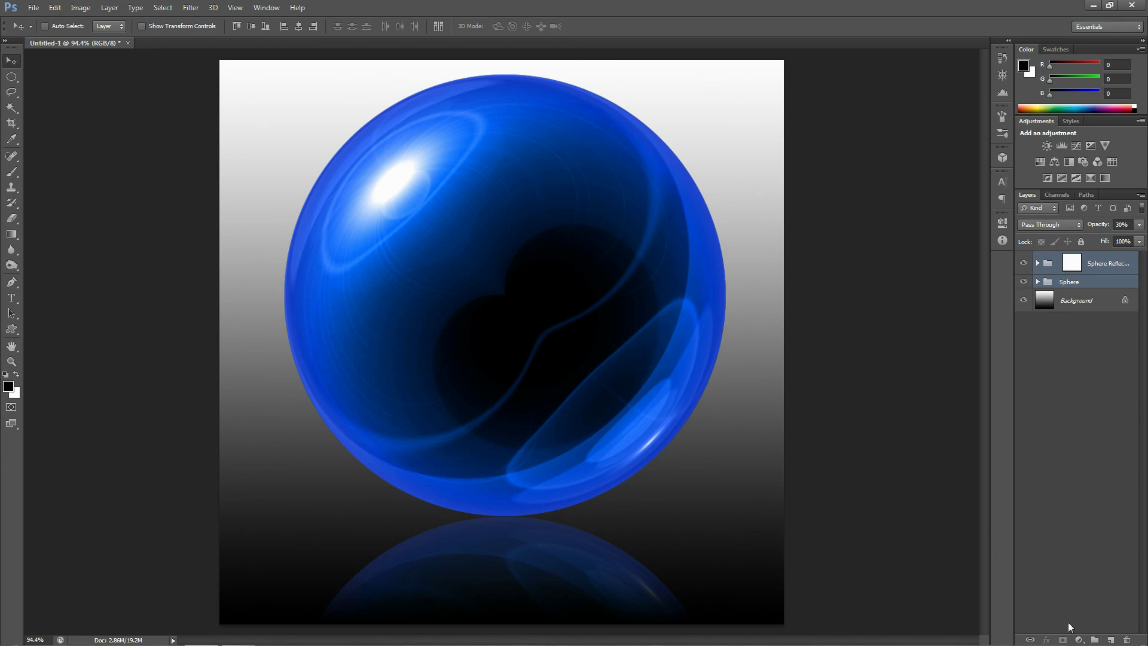
Step: Add a Hue/Saturation adjustment layer above both groups and shift its hue to +99 to recolour the sphere magenta
left_click(1079, 639)
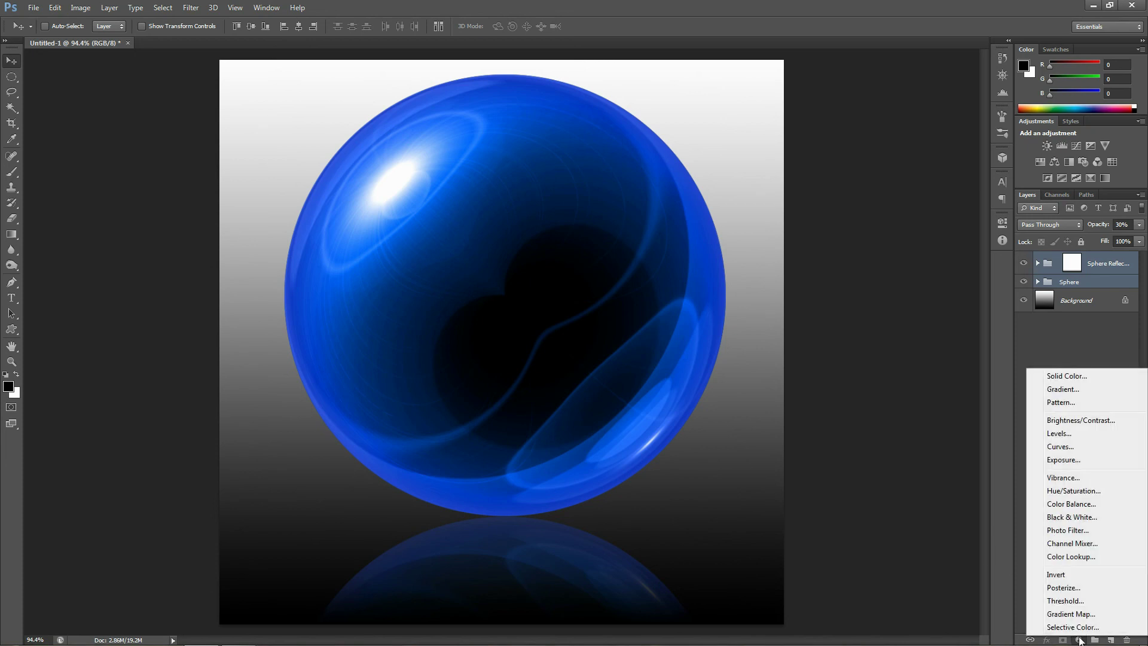
left_click(1072, 490)
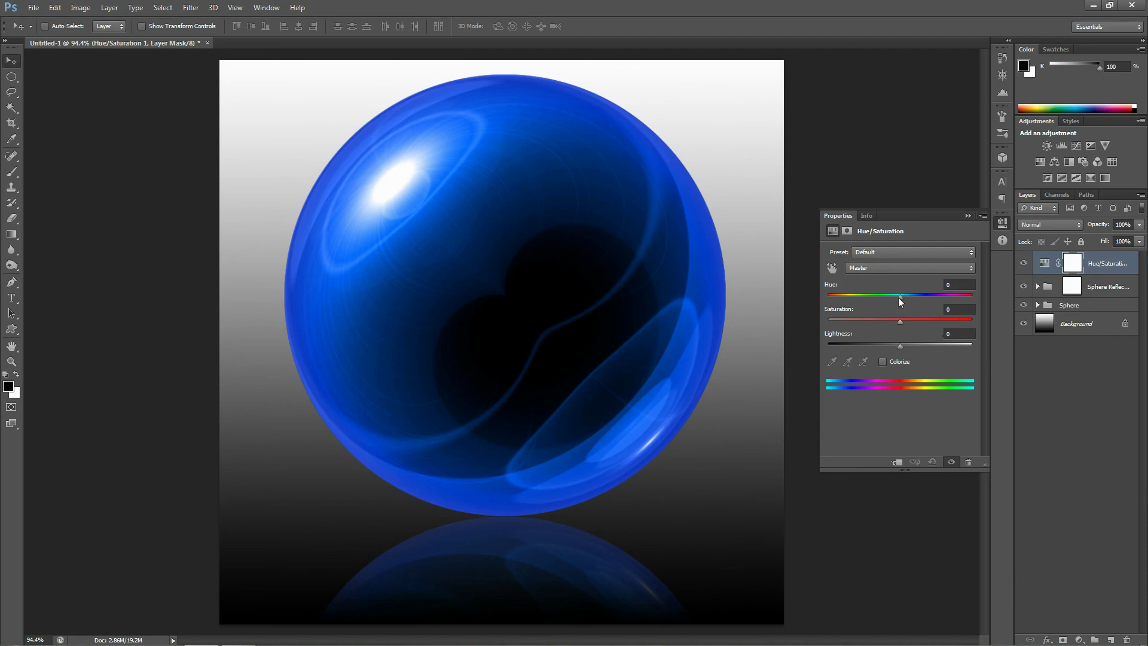
left_click_drag(899, 296, 950, 307)
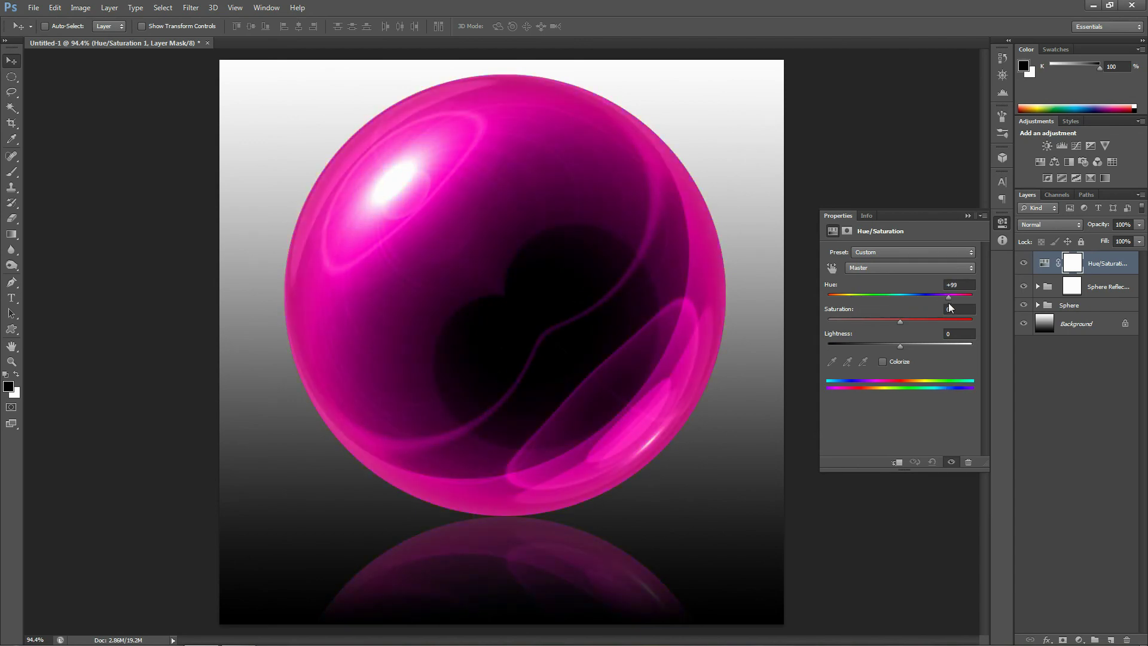
left_click(967, 215)
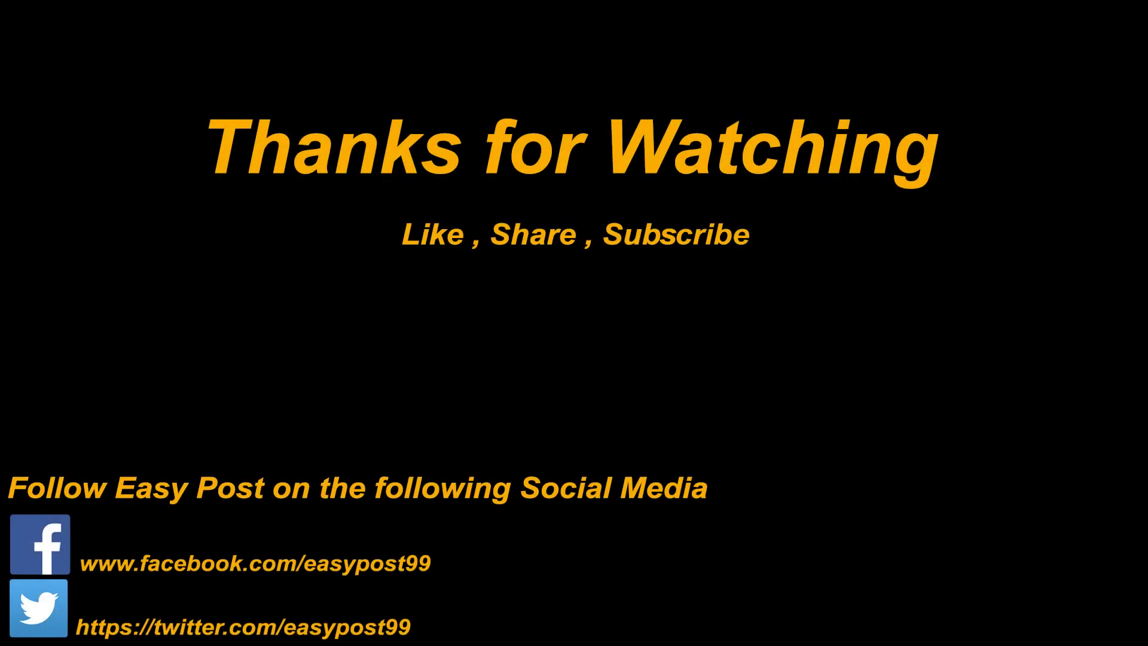